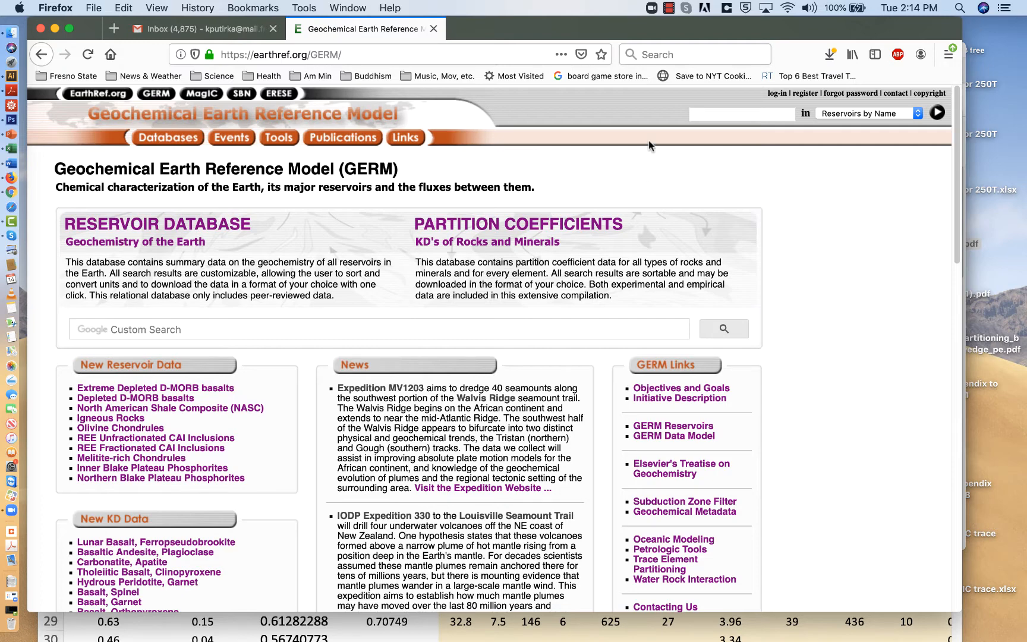
# Check the trace element workbook behind the browser and the Google result that leads to the GERM home page.
pyautogui.moveTo(562, 25); pyautogui.dragTo(598, 35)
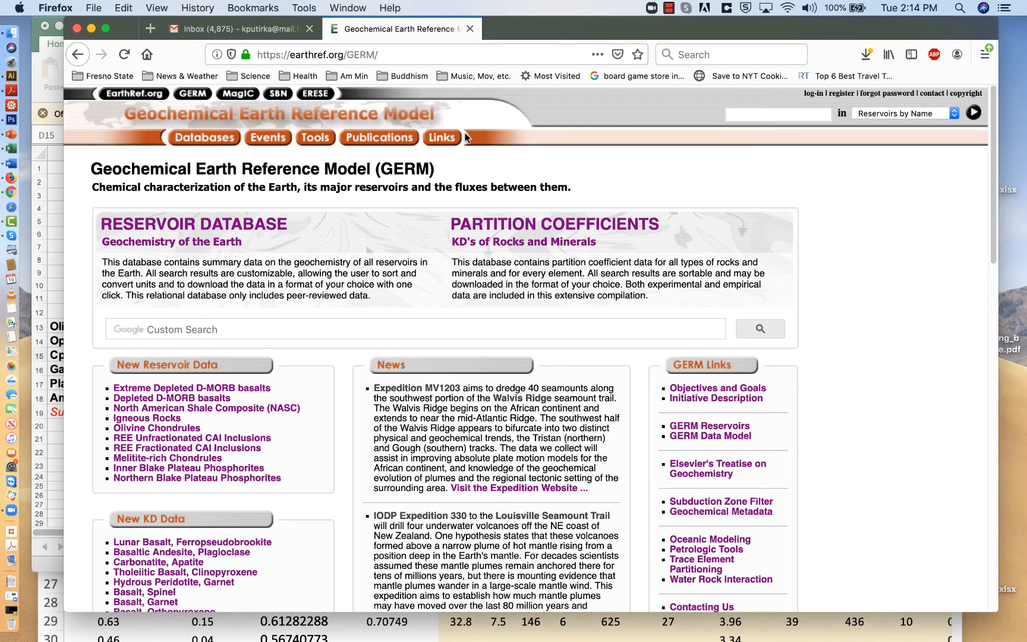
pyautogui.click(57, 231)
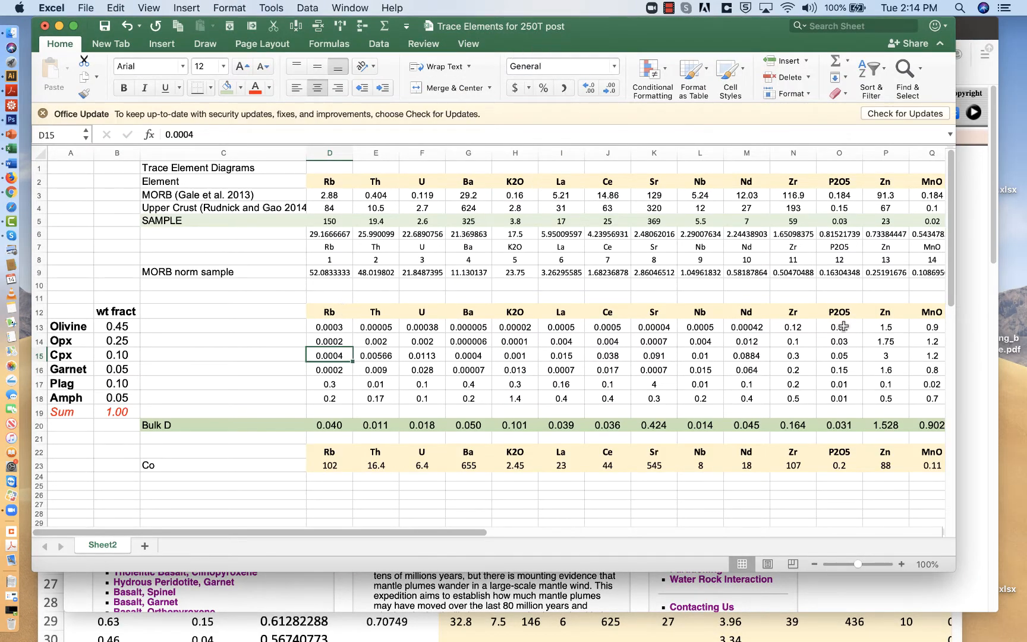
pyautogui.click(971, 287)
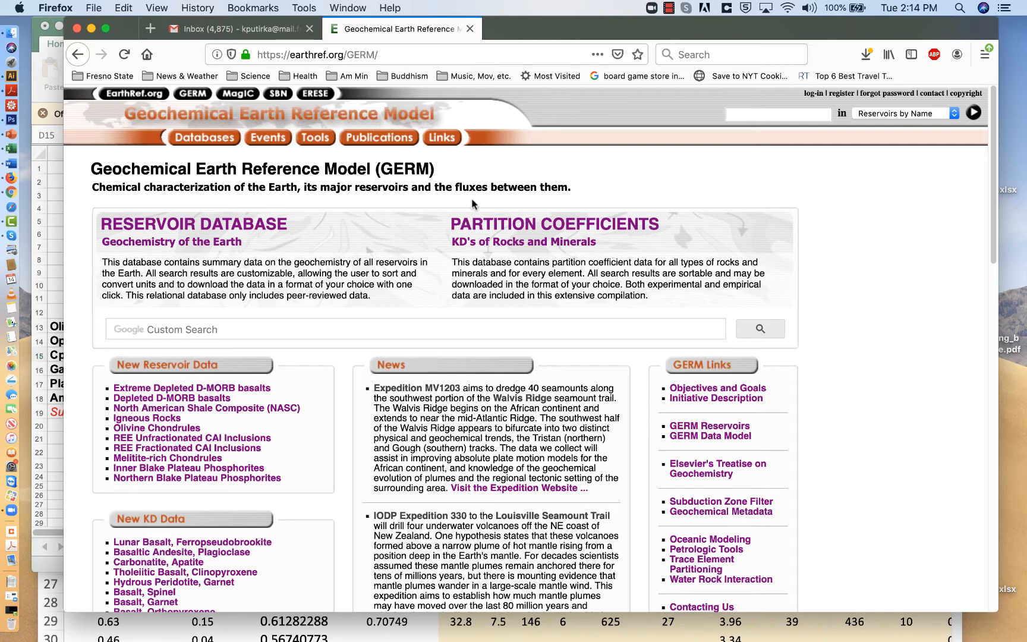
pyautogui.click(77, 55)
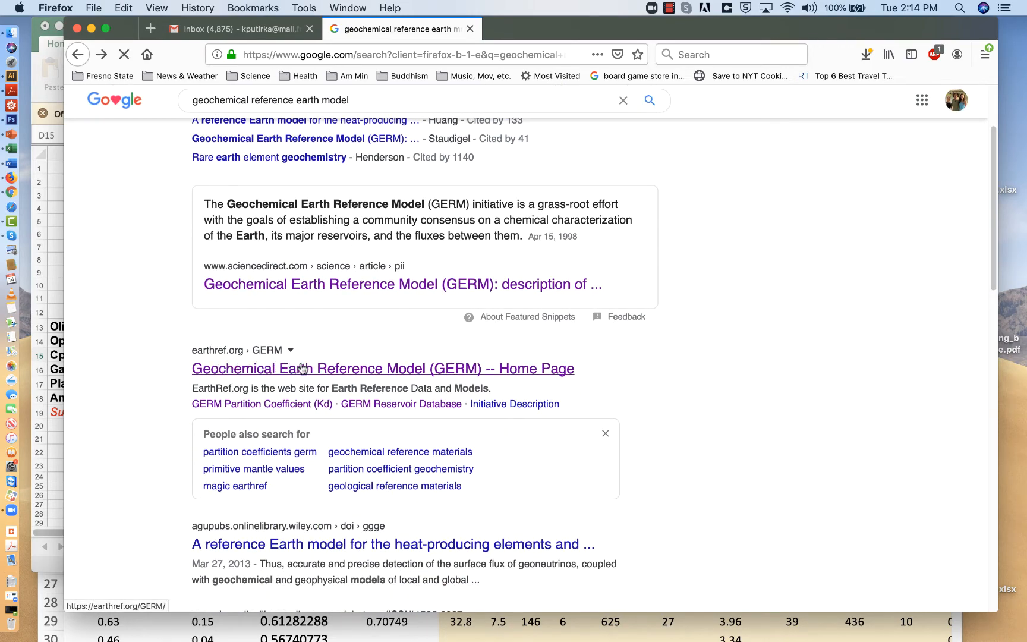
pyautogui.click(101, 54)
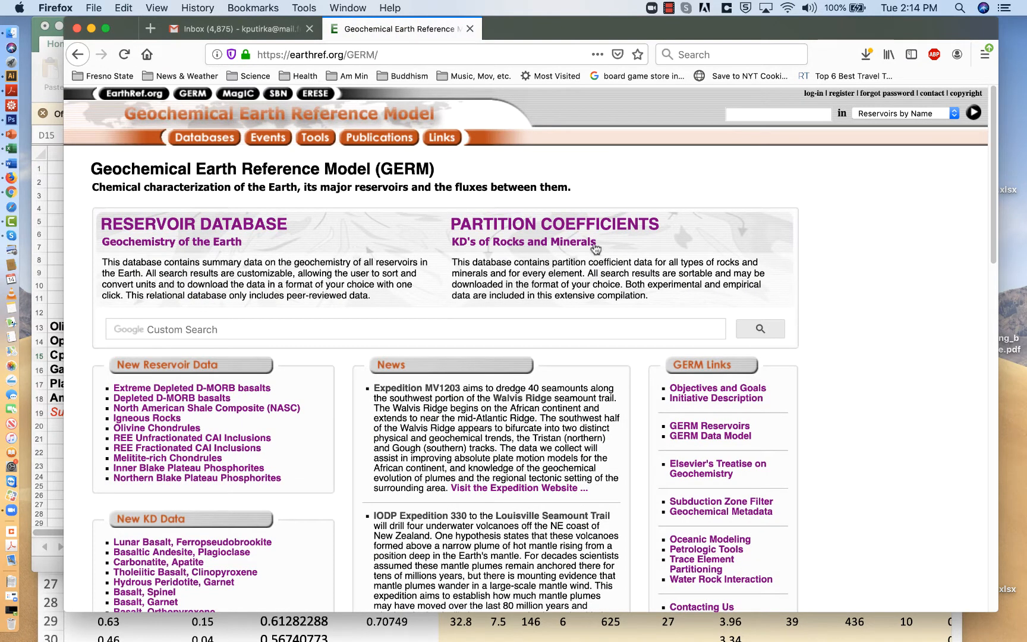
# Open GERM's Partition Coefficients database and list the entries for chromium (Cr).
pyautogui.click(557, 228)
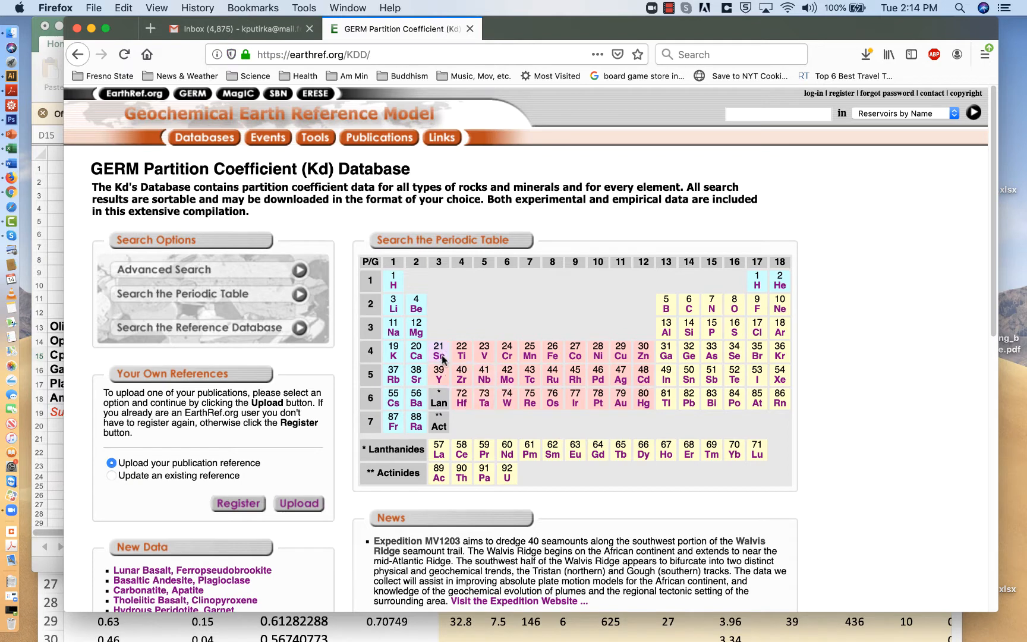
pyautogui.click(508, 361)
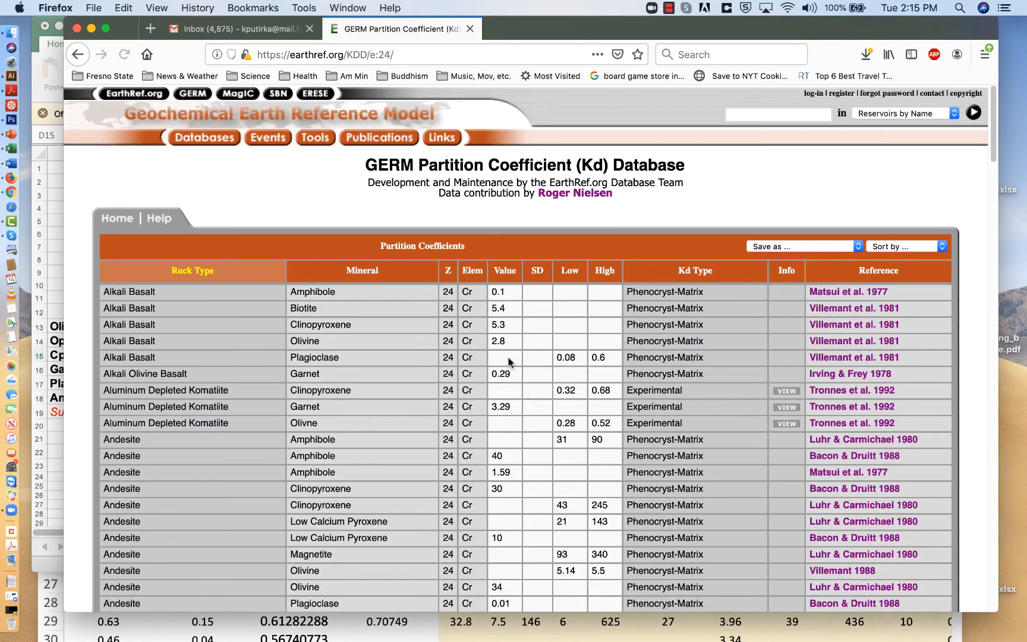
# Examine the chromium Kd table's rock types, minerals, values, low-high ranges, Kd types and references.
pyautogui.scroll(-10, 423, 328)
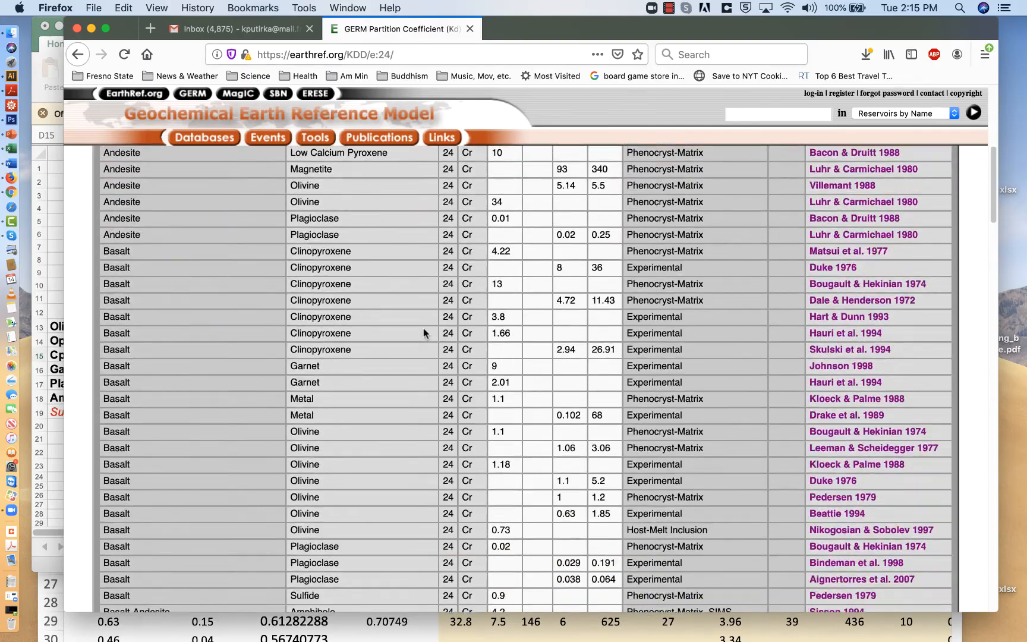
pyautogui.scroll(-15, 422, 328)
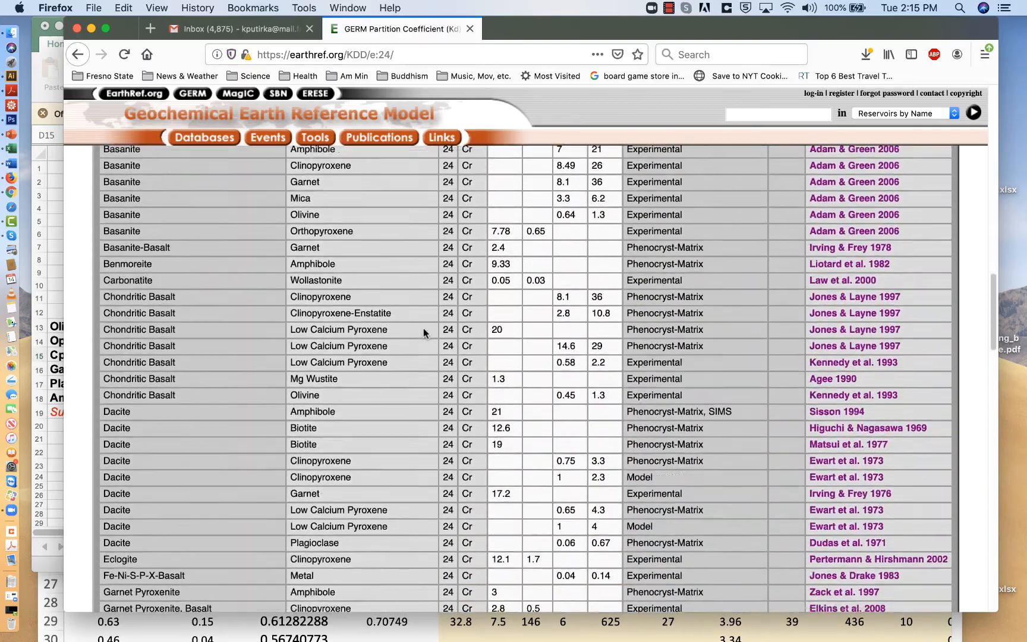
pyautogui.scroll(20, 423, 328)
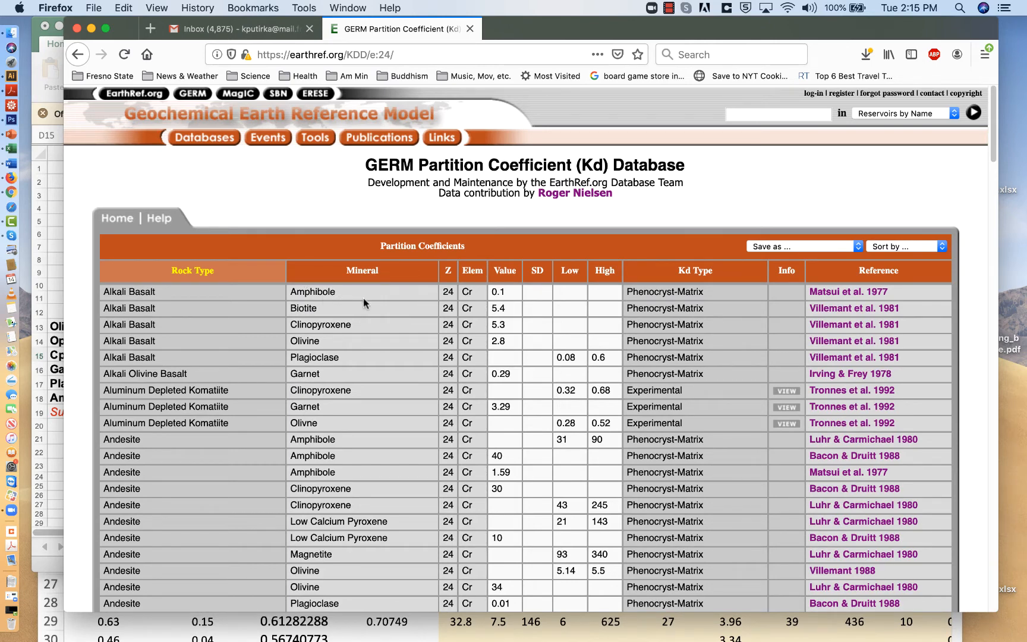
pyautogui.scroll(-1, 337, 294)
pyautogui.scroll(-5, 336, 294)
pyautogui.scroll(6, 337, 295)
pyautogui.scroll(-1, 163, 296)
pyautogui.scroll(1, 165, 296)
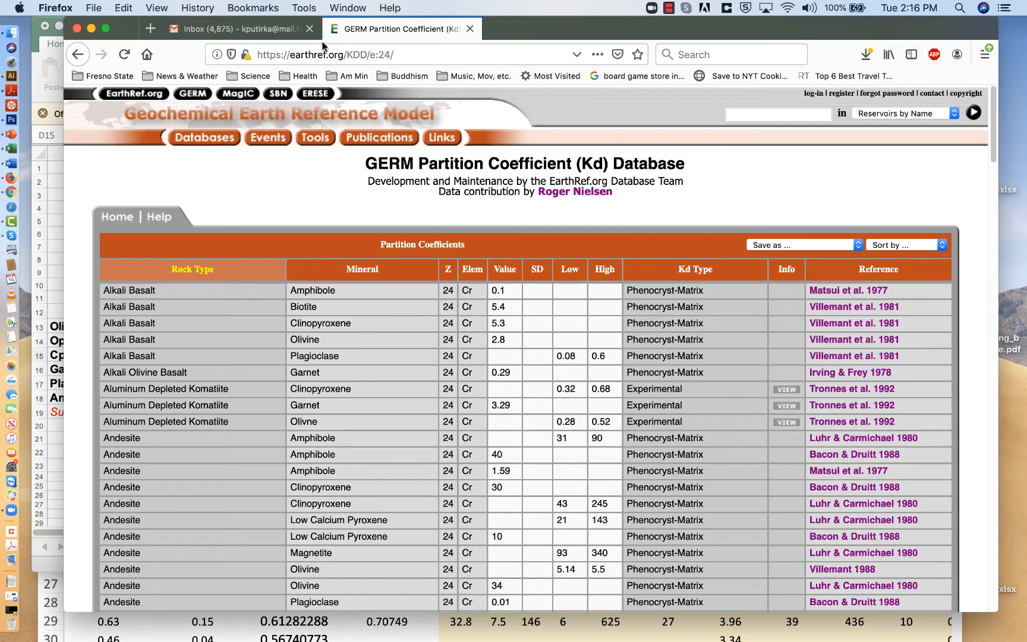
# Close the browser window with both its tabs and enlarge the Trace Elements for 250T post workbook window.
pyautogui.click(76, 28)
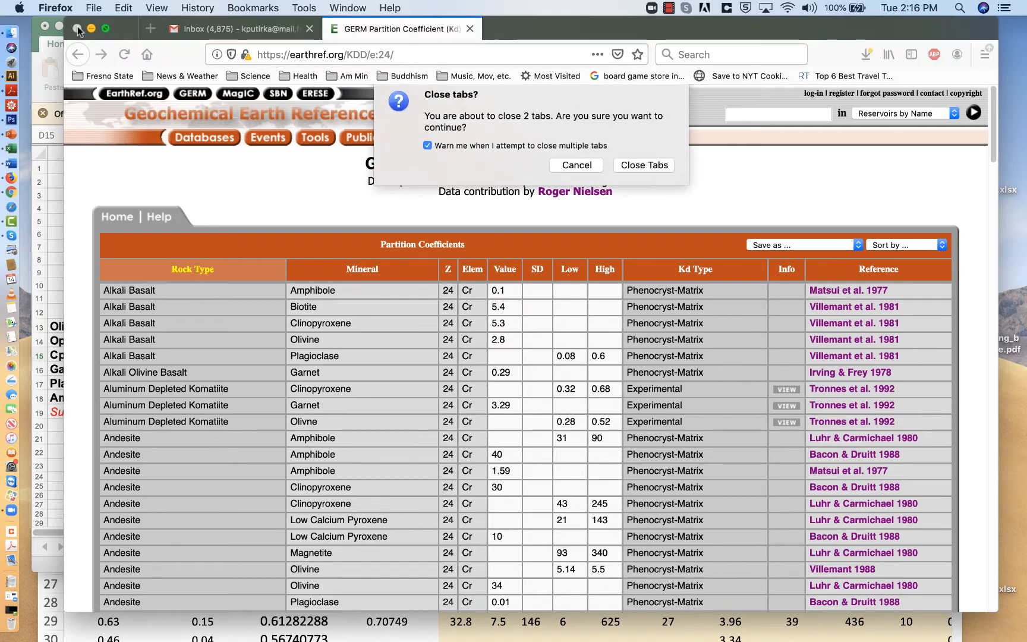
pyautogui.click(652, 170)
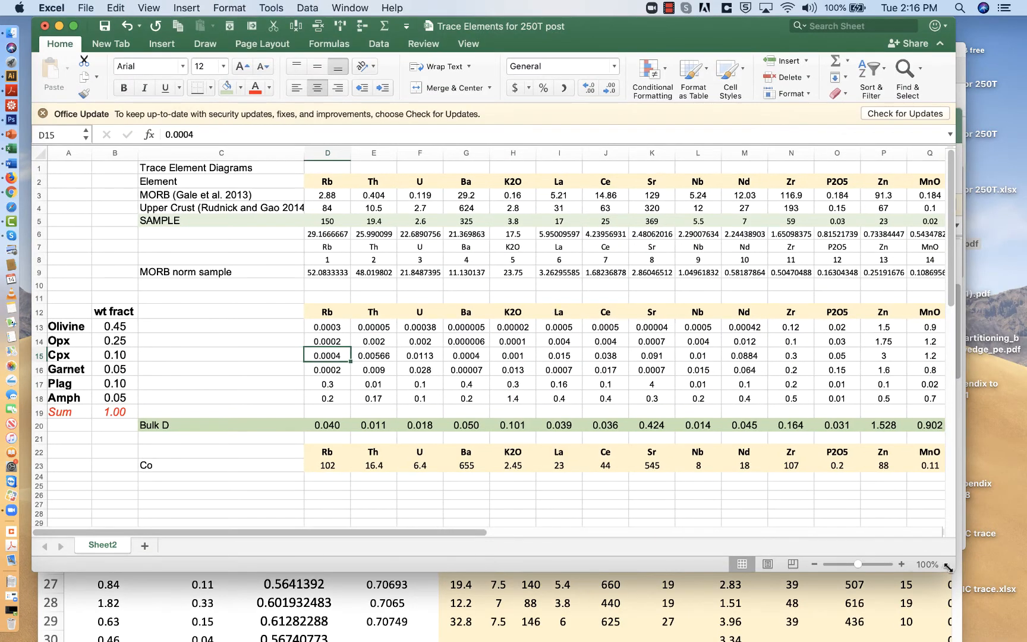
pyautogui.moveTo(953, 570); pyautogui.dragTo(1003, 637)
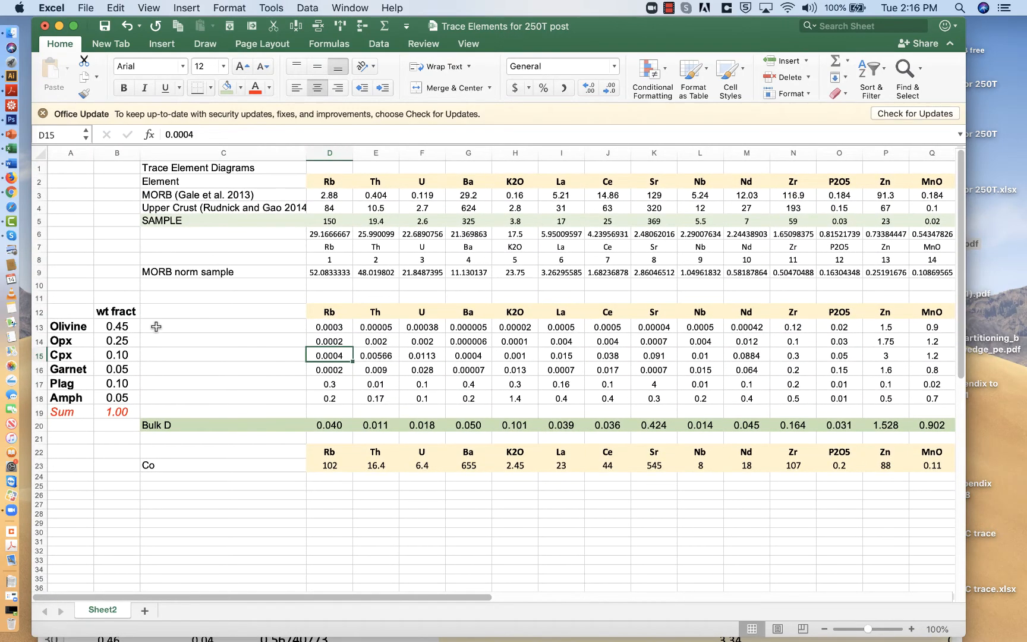
# Point out the mineral names in column A and select their partition coefficients in D13:U18.
pyautogui.click(75, 326)
pyautogui.moveTo(75, 326); pyautogui.dragTo(76, 355)
pyautogui.click(74, 369)
pyautogui.click(74, 383)
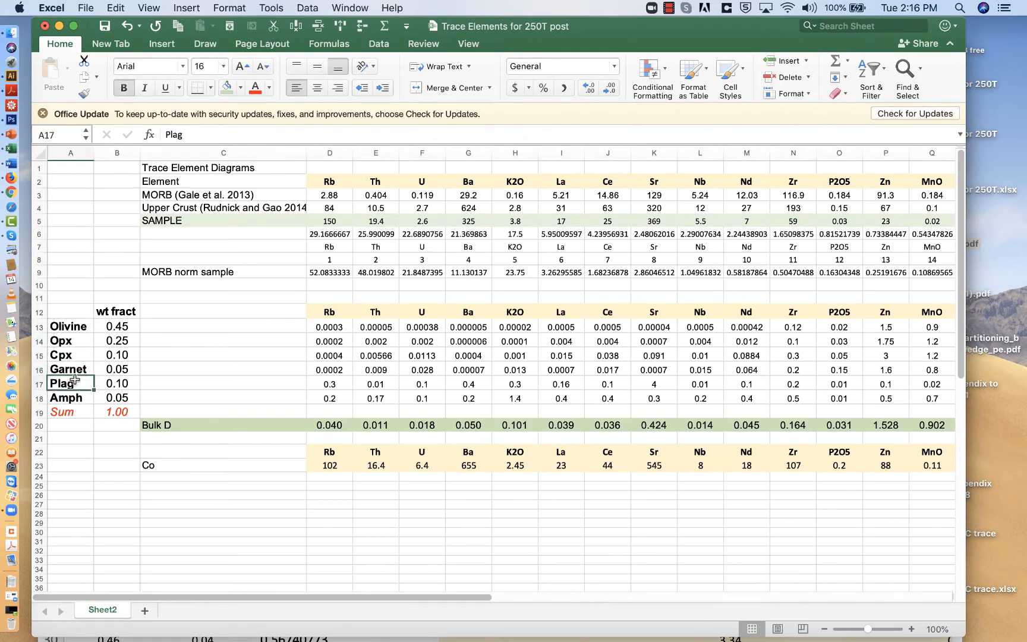
pyautogui.moveTo(343, 328); pyautogui.dragTo(855, 398)
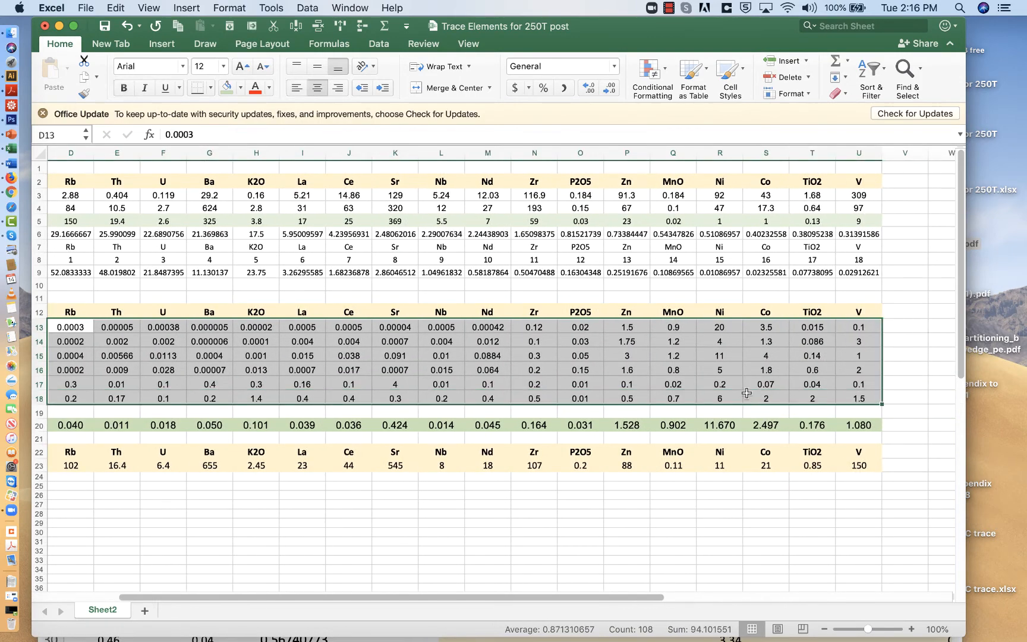
# Examine the mineral weight fractions, partition coefficients, Bulk D, Co and MORB-normalized sample rows, finishing with the Rb header in D2 selected.
pyautogui.scroll(-2, 746, 393)
pyautogui.hscroll(-2, 746, 393)
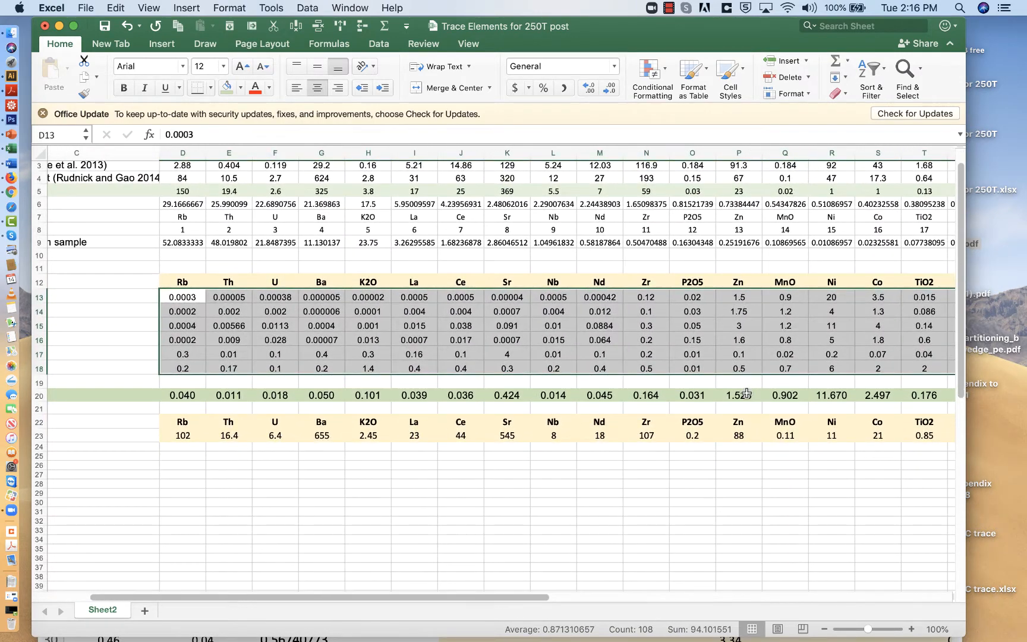
pyautogui.scroll(2, 746, 393)
pyautogui.hscroll(-2, 746, 392)
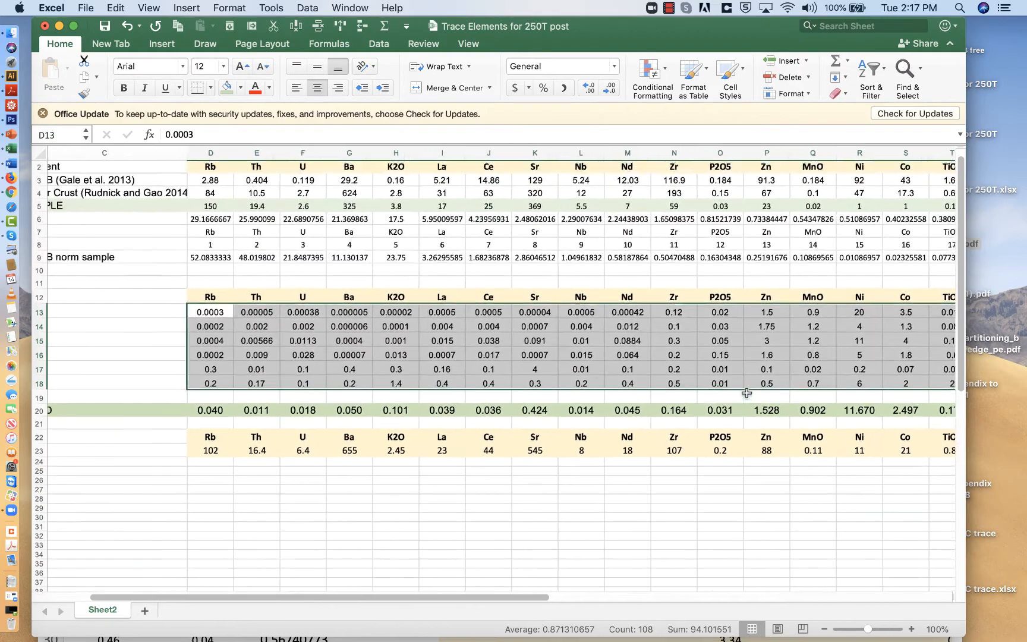
pyautogui.scroll(-1, 747, 393)
pyautogui.hscroll(-1, 747, 393)
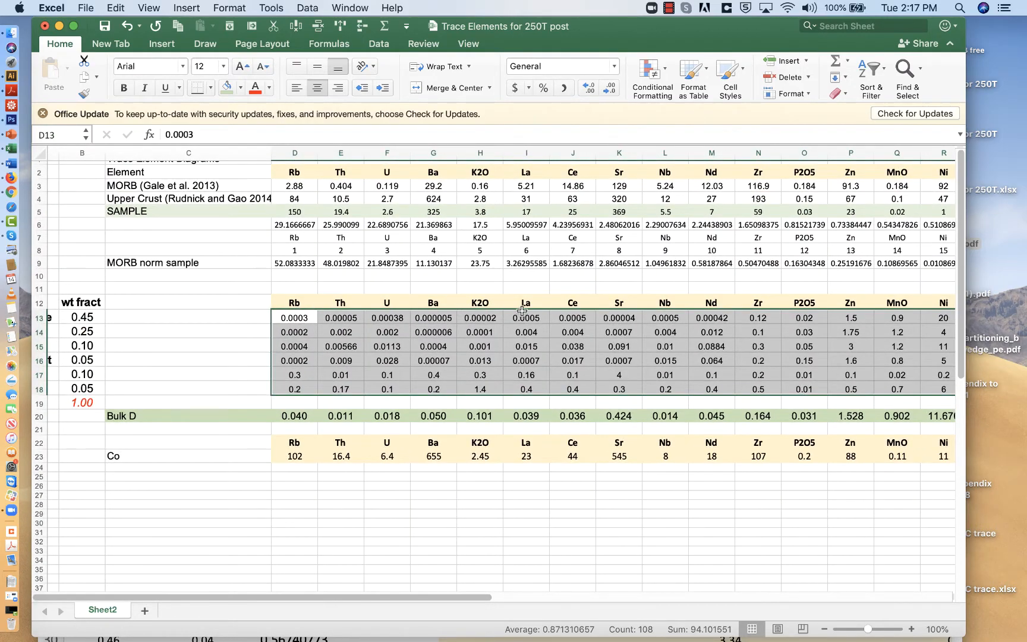
pyautogui.scroll(1, 520, 310)
pyautogui.hscroll(1, 520, 310)
pyautogui.scroll(-2, 521, 310)
pyautogui.hscroll(-1, 521, 309)
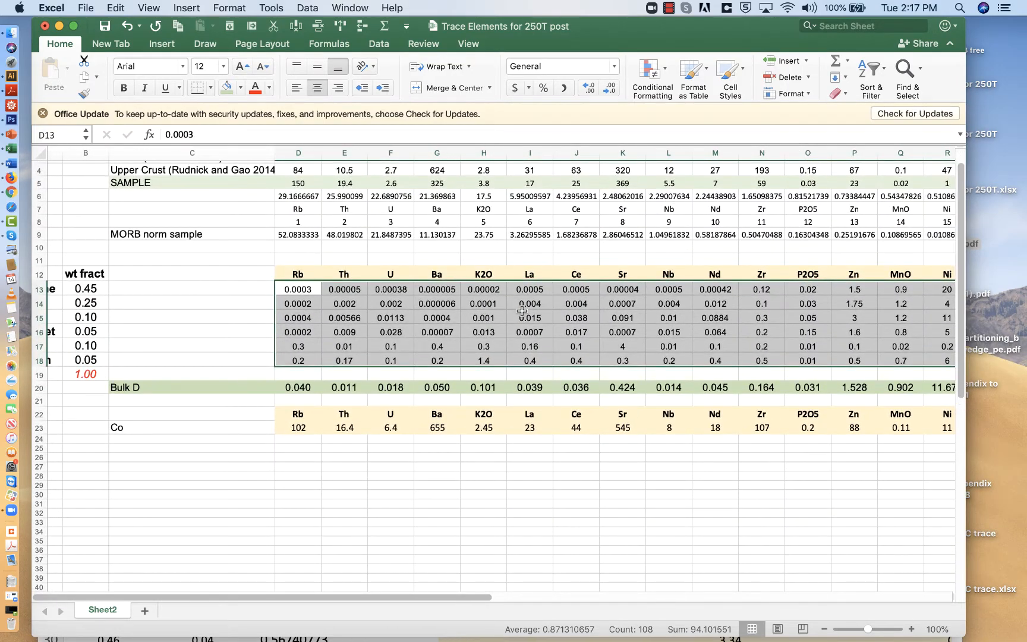
pyautogui.scroll(2, 521, 310)
pyautogui.hscroll(1, 522, 310)
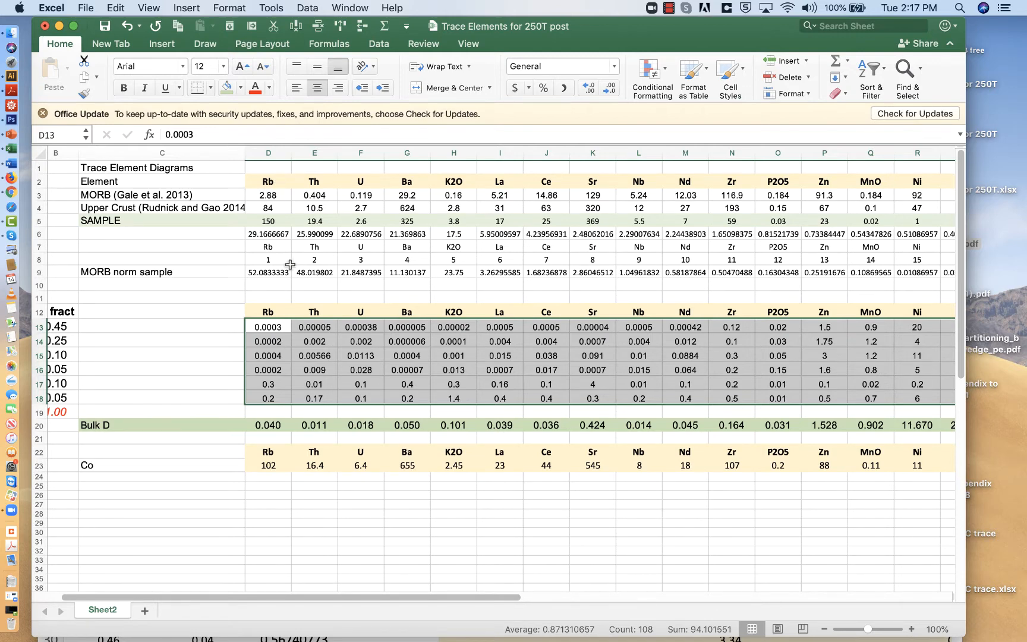
pyautogui.hscroll(-3, 290, 265)
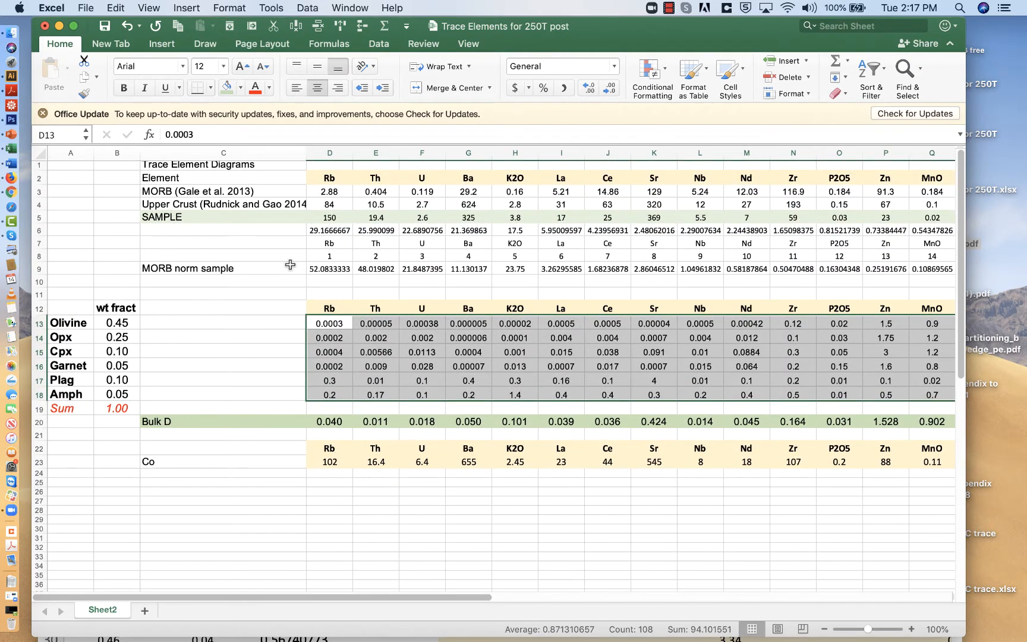
pyautogui.hscroll(1, 290, 265)
pyautogui.scroll(1, 290, 264)
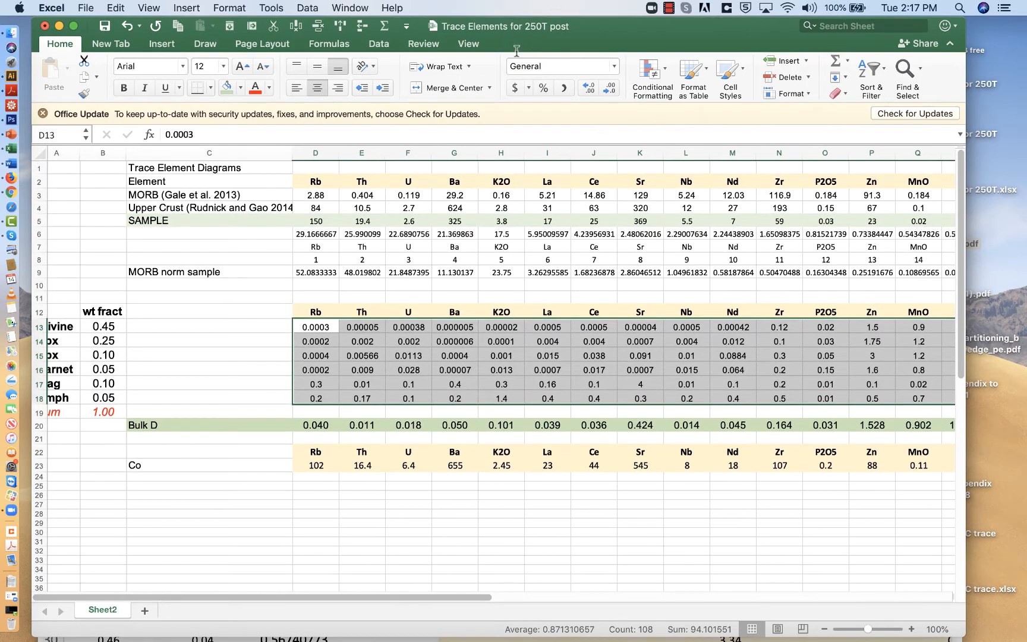
pyautogui.hscroll(1, 344, 176)
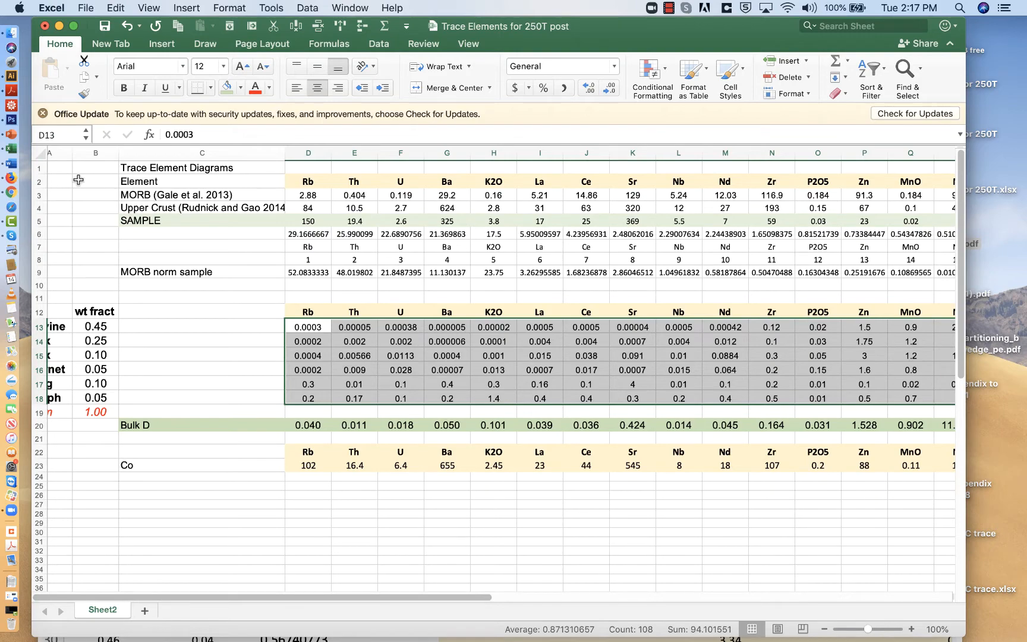
pyautogui.click(39, 181)
pyautogui.click(323, 181)
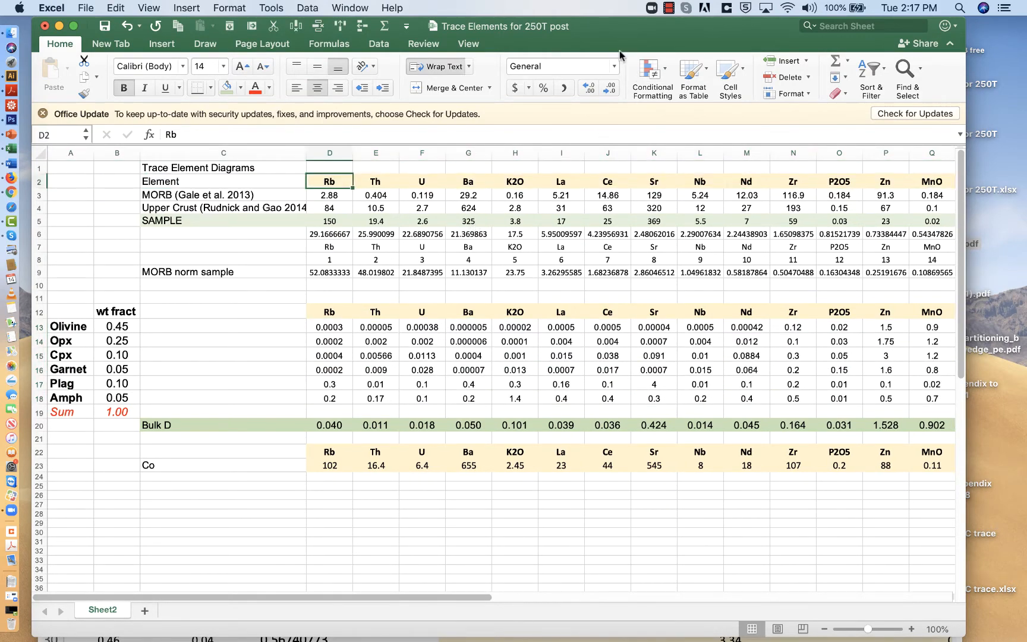
# Move the Trace Elements workbook aside, switch to the Bateman 1988 TIC trace red workbook and raise its window to show more rows.
pyautogui.moveTo(615, 40); pyautogui.dragTo(735, 44)
pyautogui.click(113, 307)
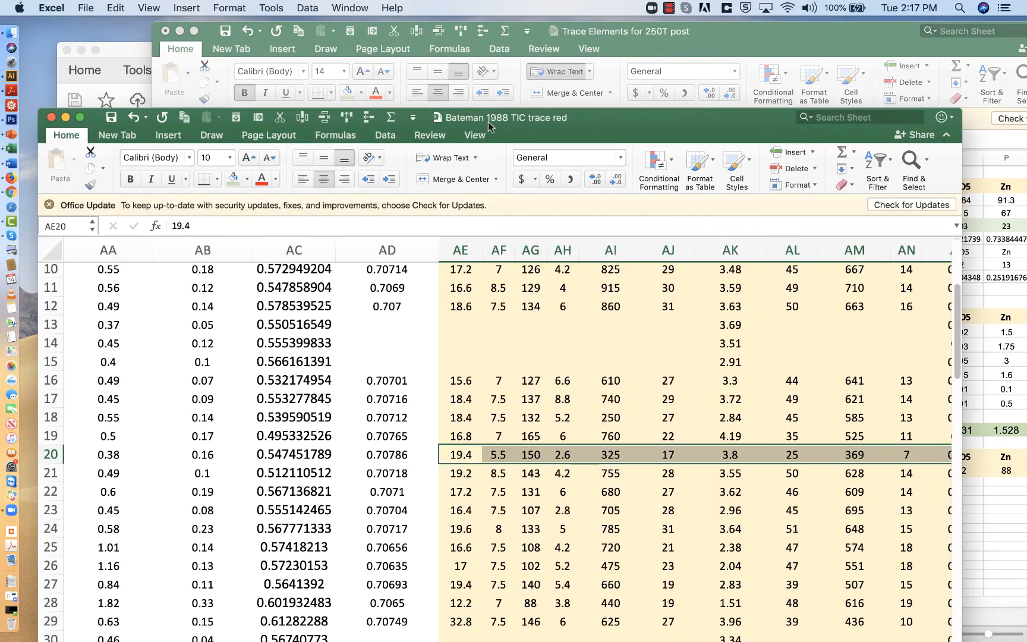
pyautogui.moveTo(554, 113); pyautogui.dragTo(555, 51)
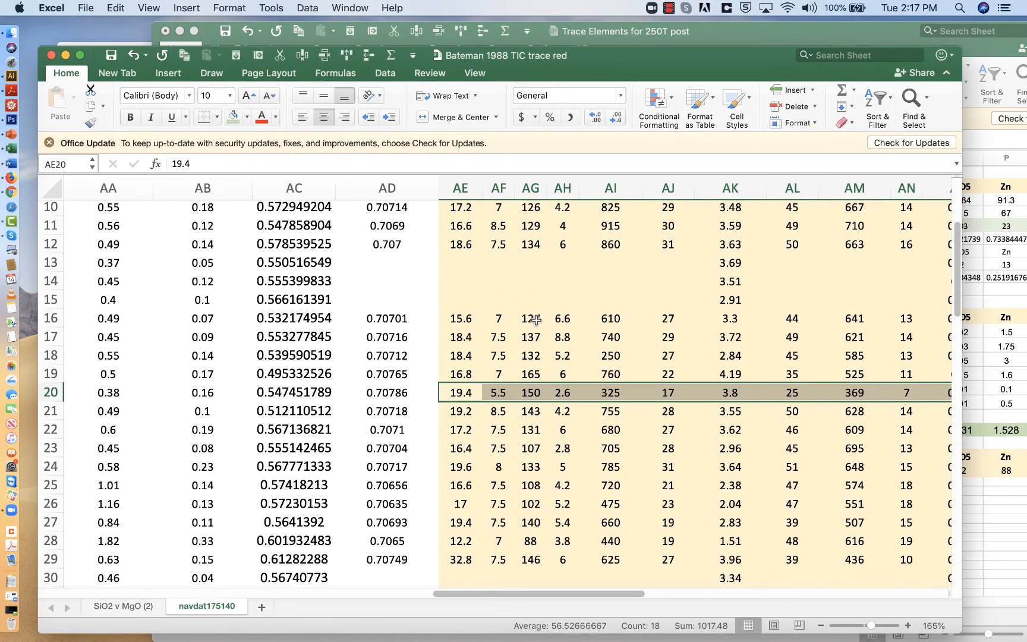
# Examine the navdat175140 sheet's sample IDs, ages, coordinates, georef numbers, authors, and major oxide and trace element columns at 125% zoom.
pyautogui.hscroll(-10, 535, 320)
pyautogui.scroll(5, 535, 320)
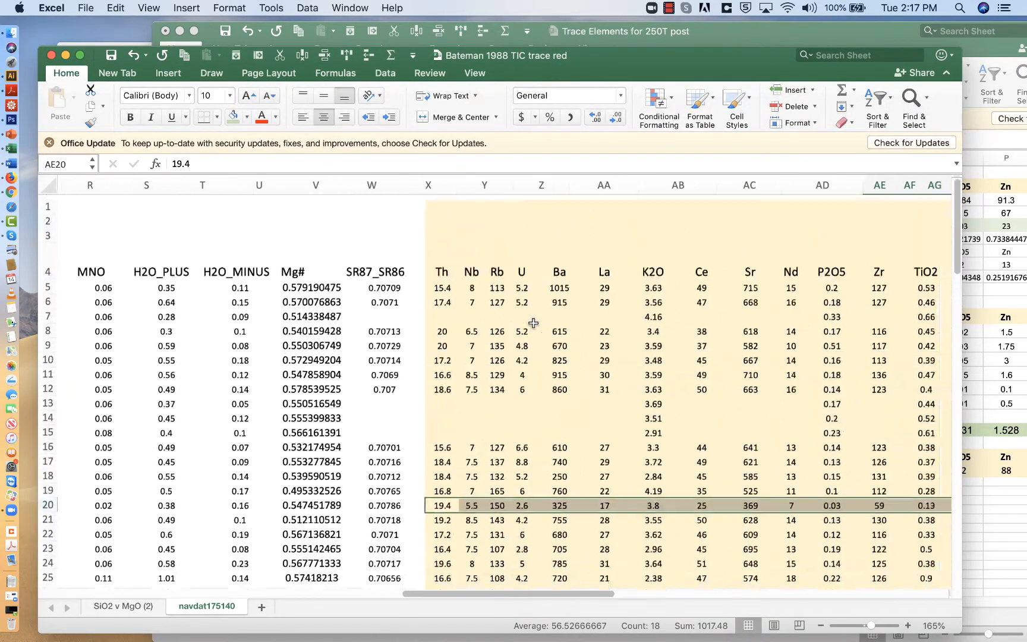
pyautogui.scroll(-5, 533, 322)
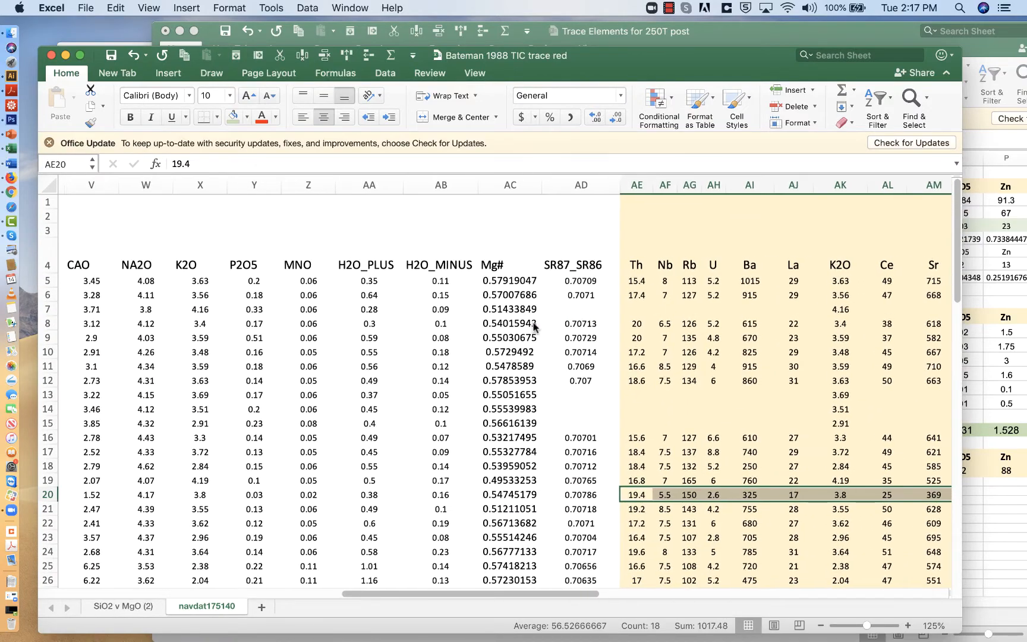
pyautogui.hscroll(1, 532, 327)
pyautogui.hscroll(-15, 533, 325)
pyautogui.scroll(-1, 533, 326)
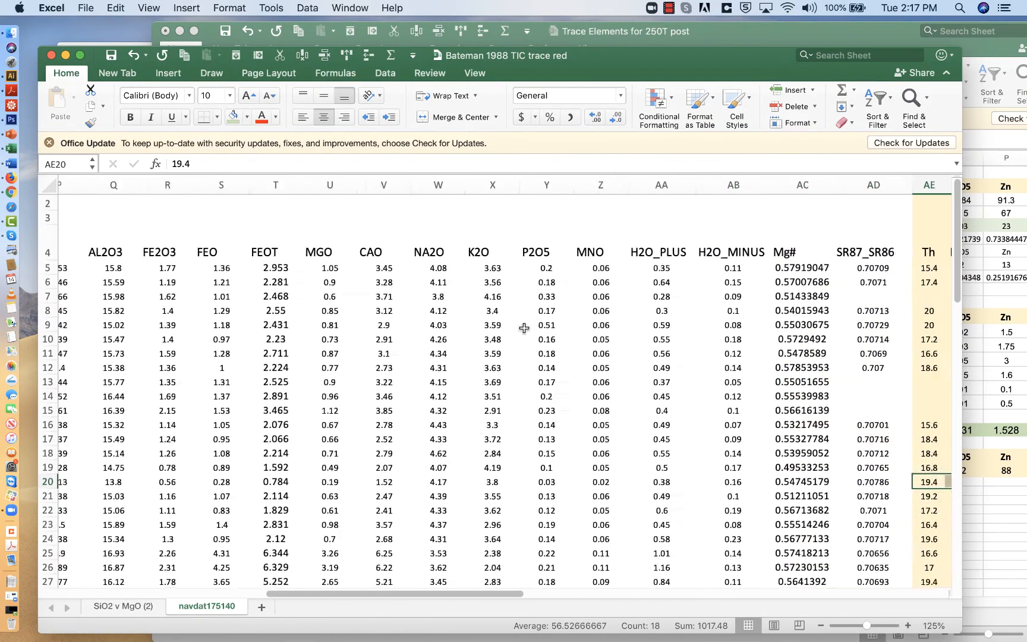
pyautogui.hscroll(-10, 523, 328)
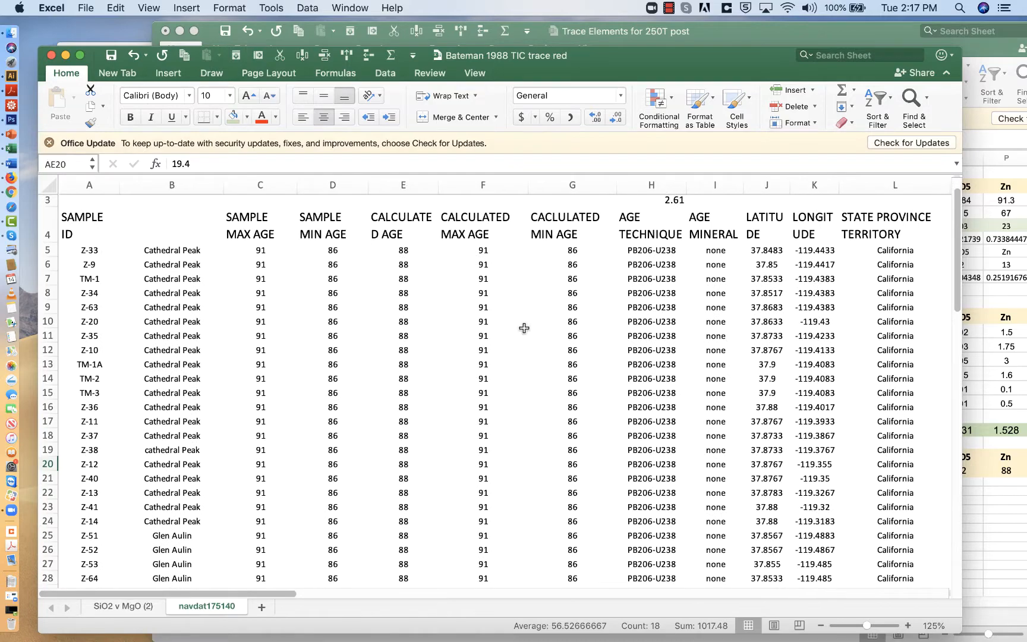
pyautogui.scroll(2, 524, 328)
pyautogui.hscroll(5, 523, 327)
pyautogui.hscroll(3, 524, 328)
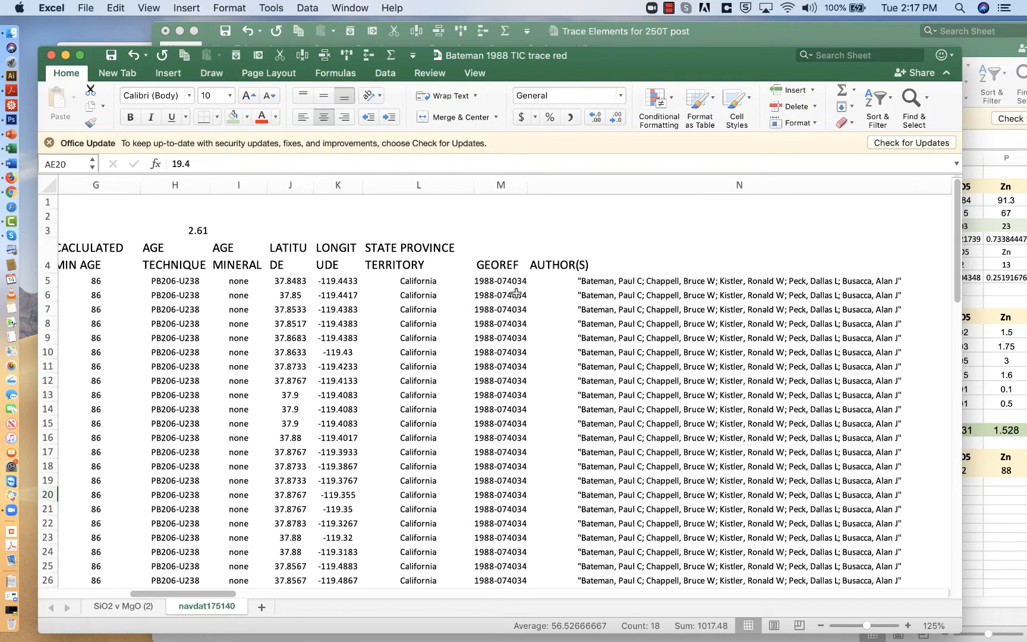
pyautogui.click(515, 293)
pyautogui.hscroll(-5, 501, 282)
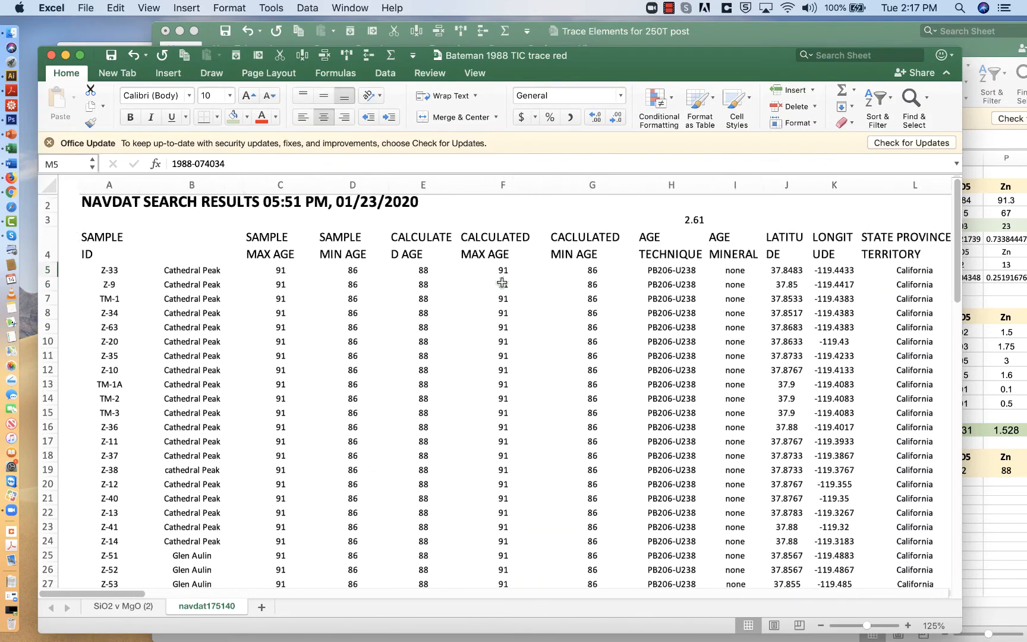
pyautogui.hscroll(10, 501, 281)
pyautogui.hscroll(1, 502, 282)
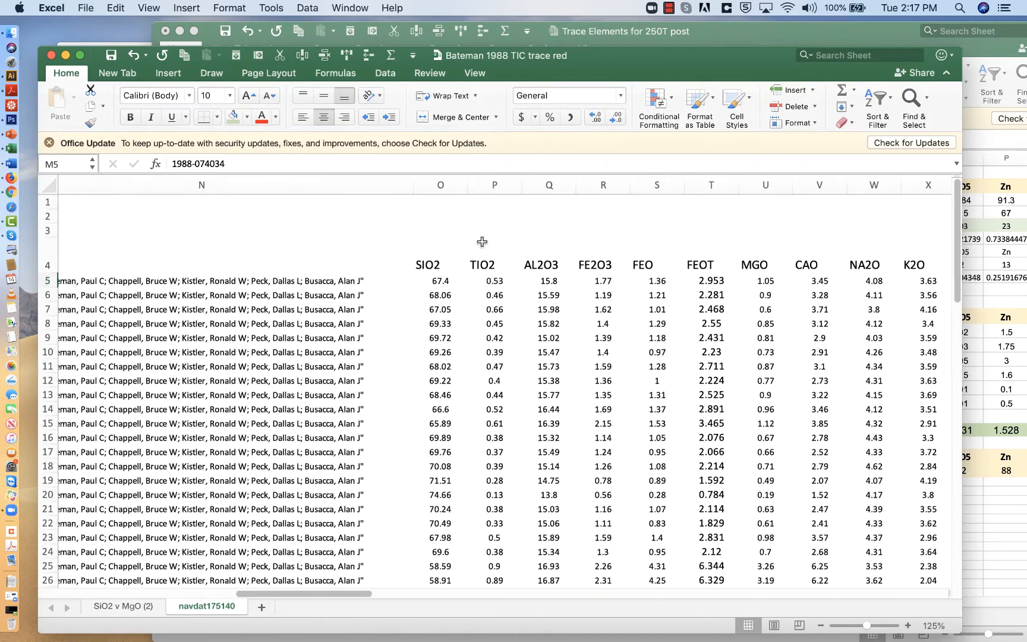
pyautogui.hscroll(10, 459, 249)
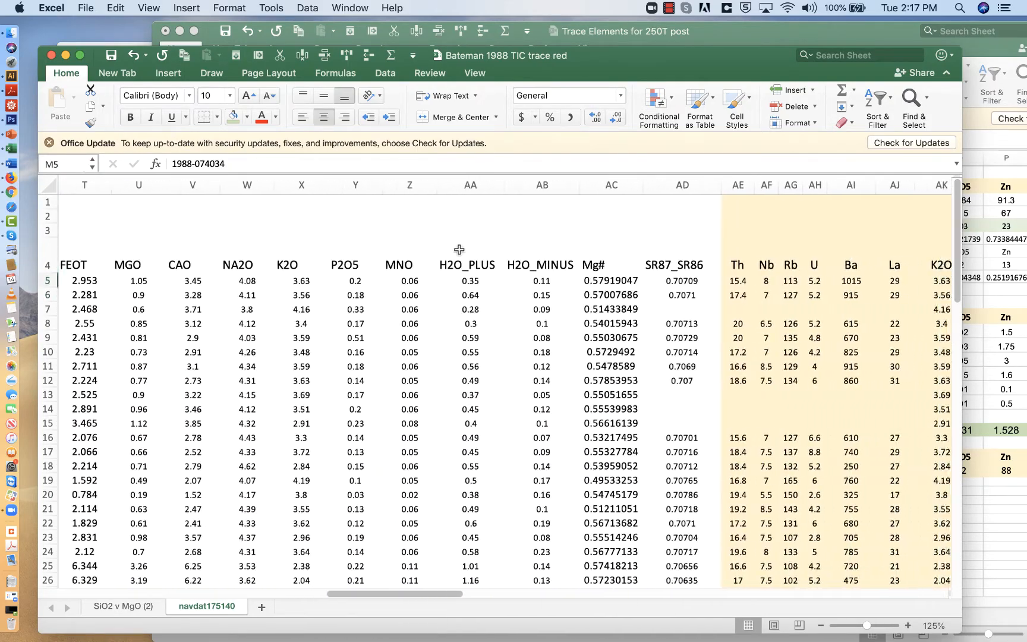
# Examine the highlighted trace element columns from Th to Co in the navdat175140 sheet.
pyautogui.hscroll(4, 459, 249)
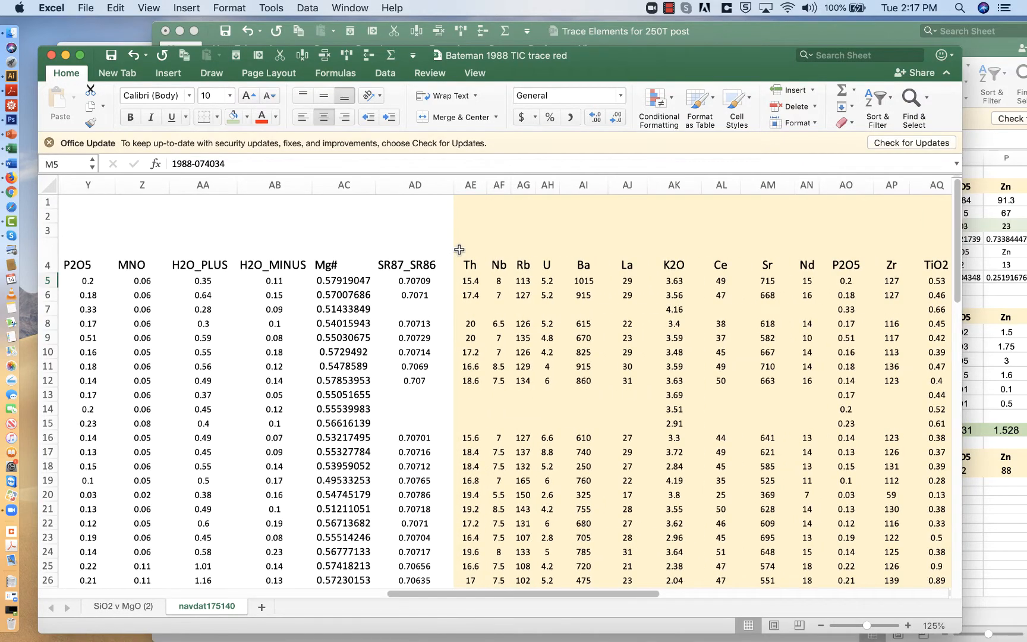
pyautogui.hscroll(4, 459, 249)
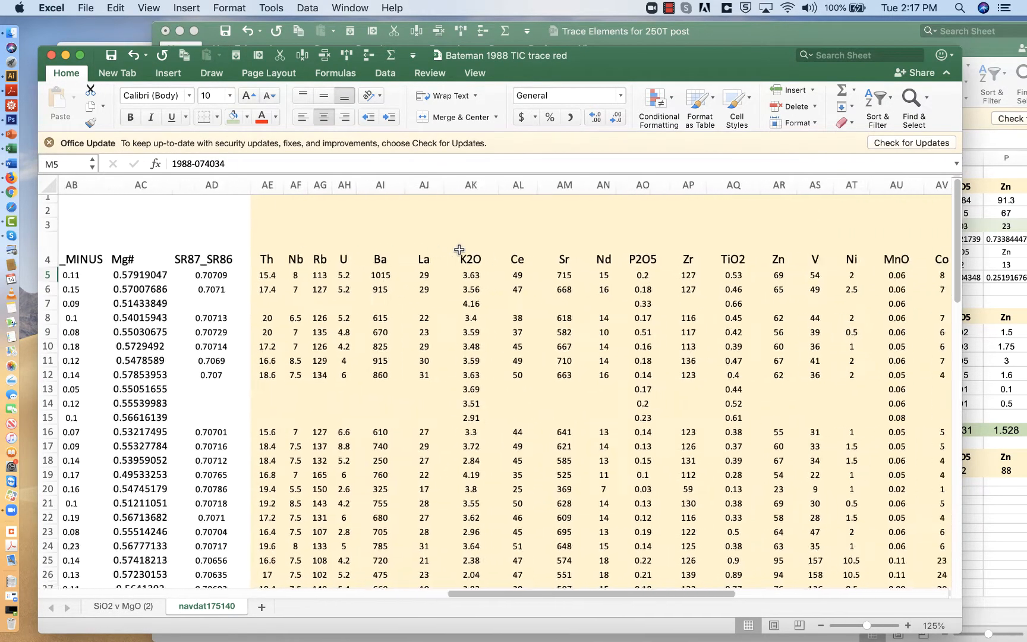
pyautogui.hscroll(2, 459, 248)
pyautogui.scroll(-1, 458, 249)
pyautogui.hscroll(-2, 459, 249)
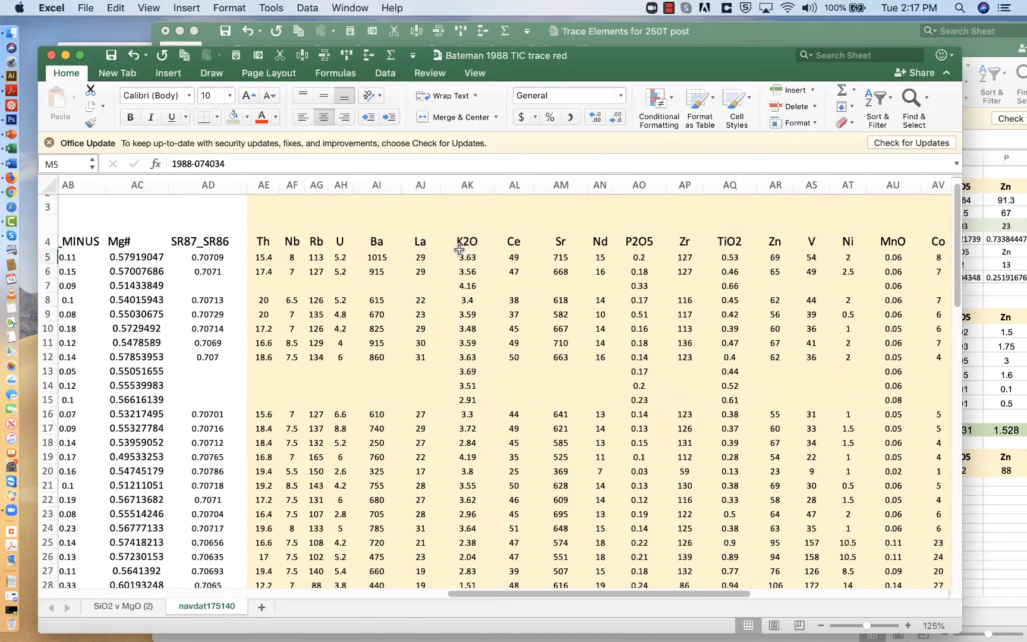
pyautogui.hscroll(-1, 458, 249)
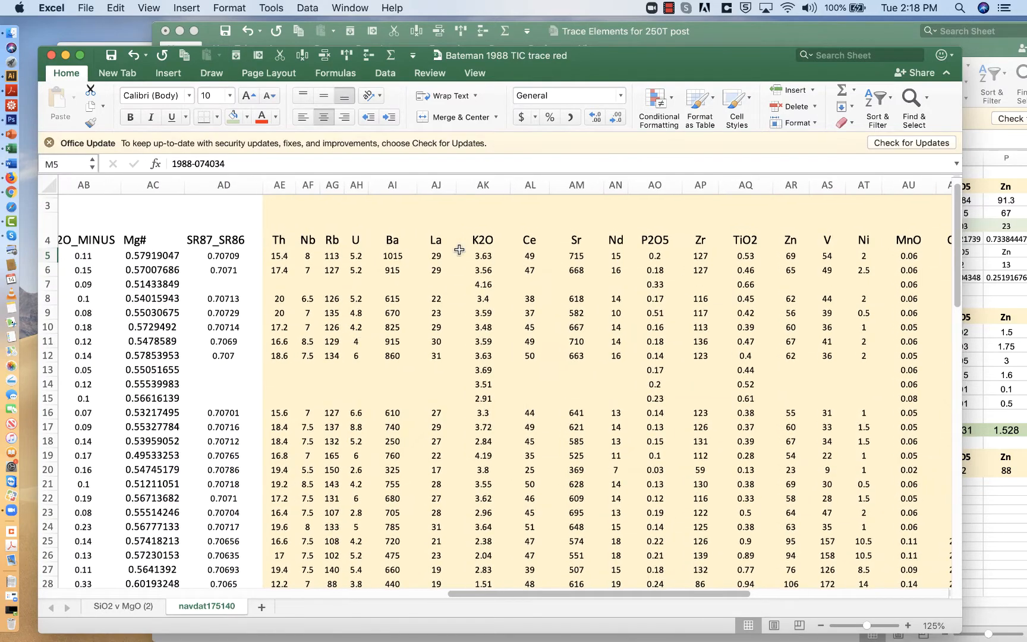
pyautogui.hscroll(1, 367, 264)
pyautogui.scroll(2, 368, 264)
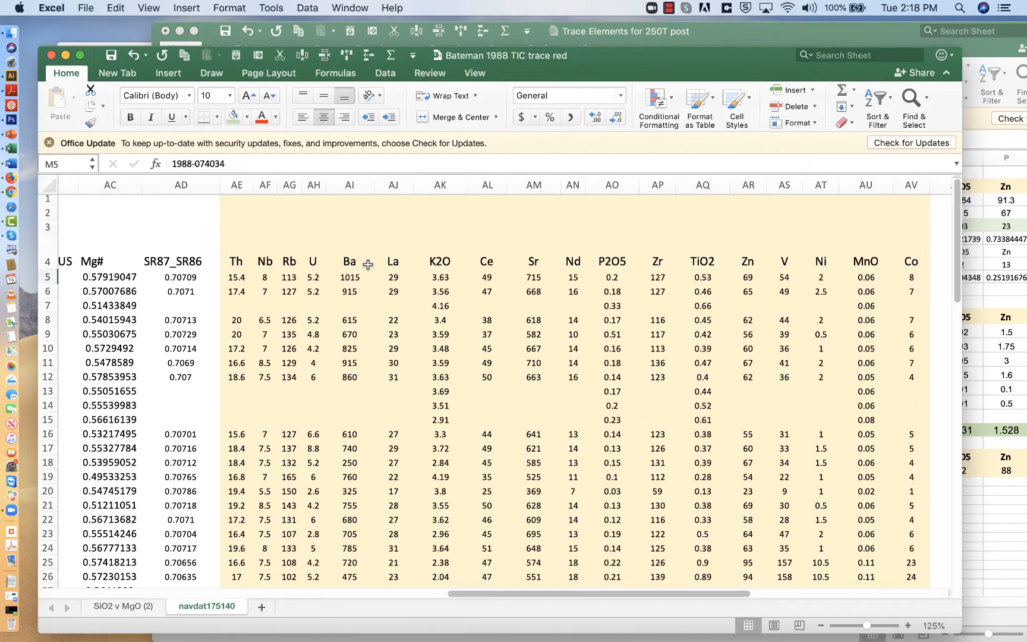
# Point out the Ba, K2O, Ce, TiO2 and MnO headers in row 4 of the highlighted trace element block.
pyautogui.click(349, 261)
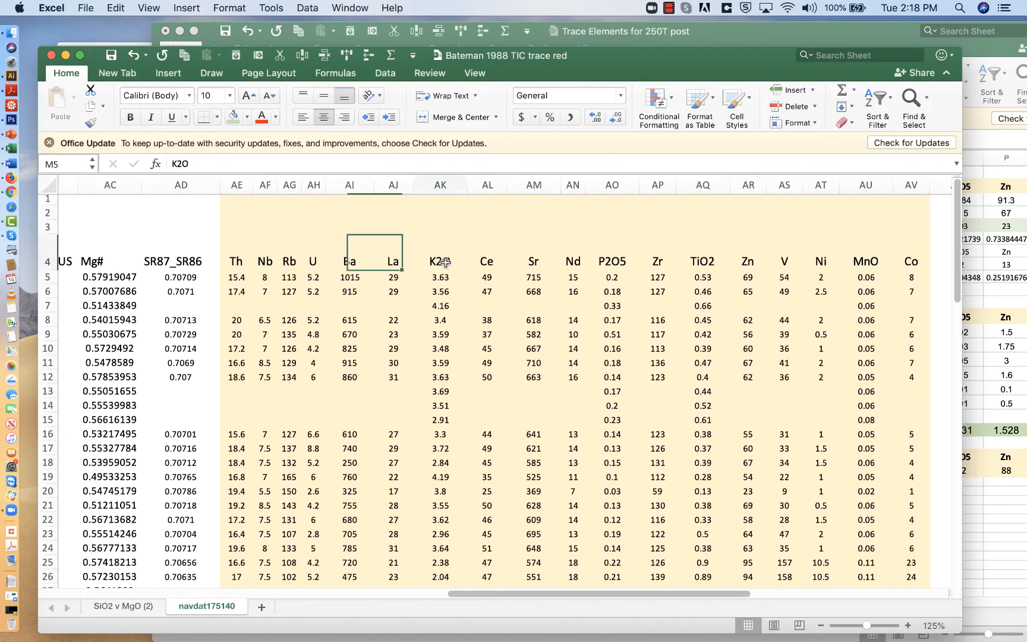
pyautogui.click(439, 262)
pyautogui.click(486, 262)
pyautogui.click(698, 263)
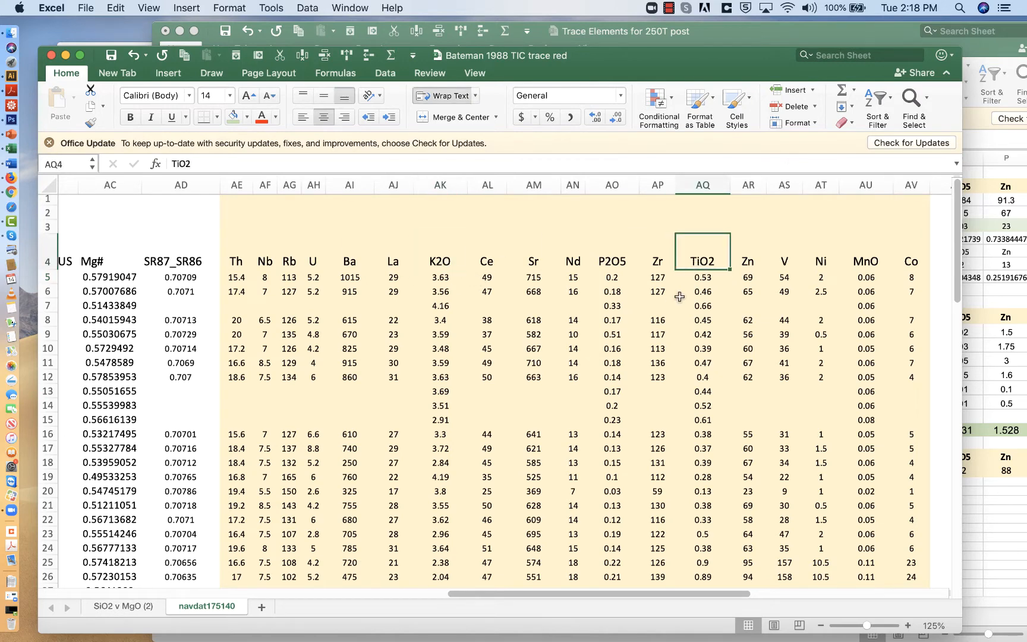
pyautogui.click(869, 265)
pyautogui.hscroll(-1, 695, 331)
pyautogui.hscroll(1, 696, 330)
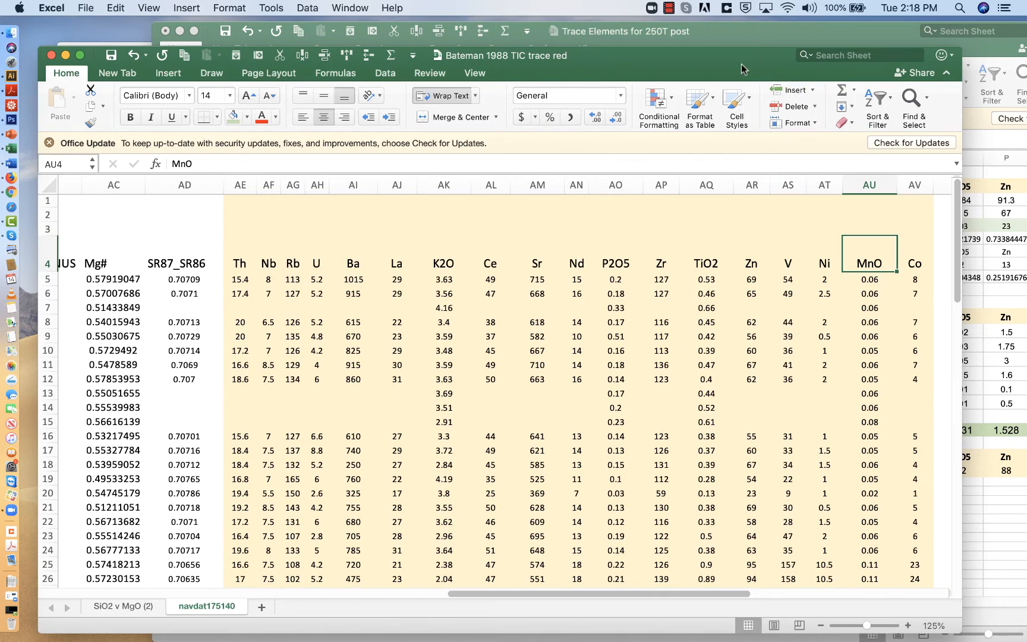
# Switch to the Trace Elements for 250T post workbook and review its Element row and MORB (Gale et al. 2013) row.
pyautogui.click(736, 40)
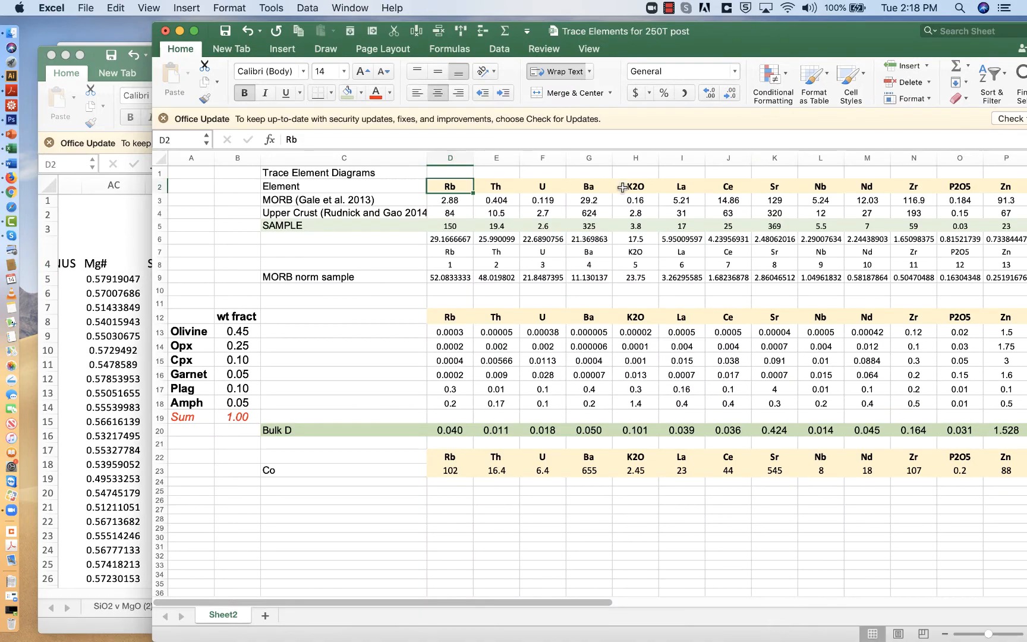
pyautogui.hscroll(5, 622, 187)
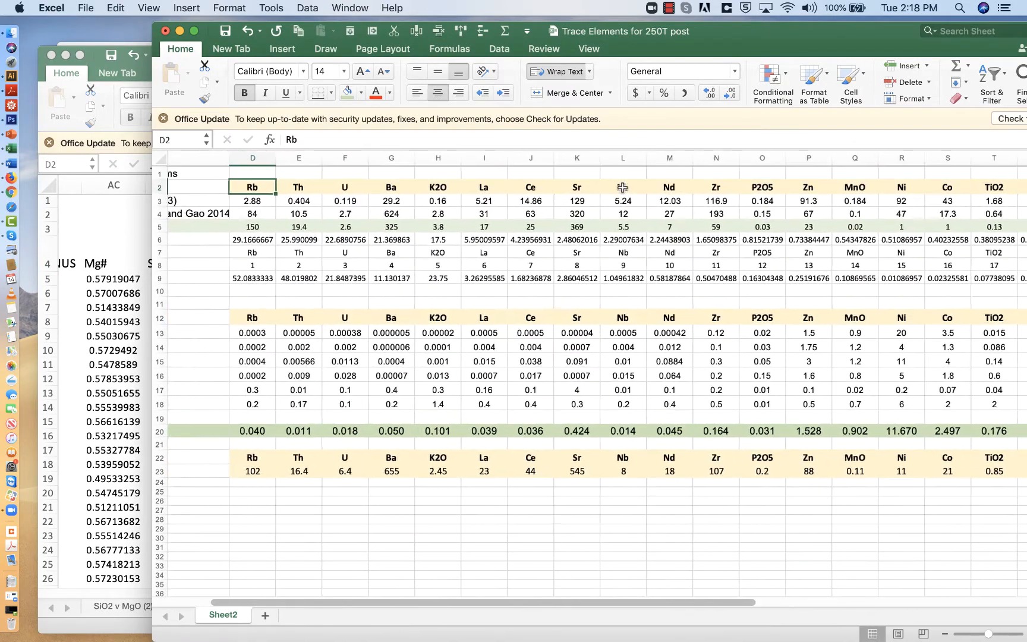
pyautogui.hscroll(-5, 622, 187)
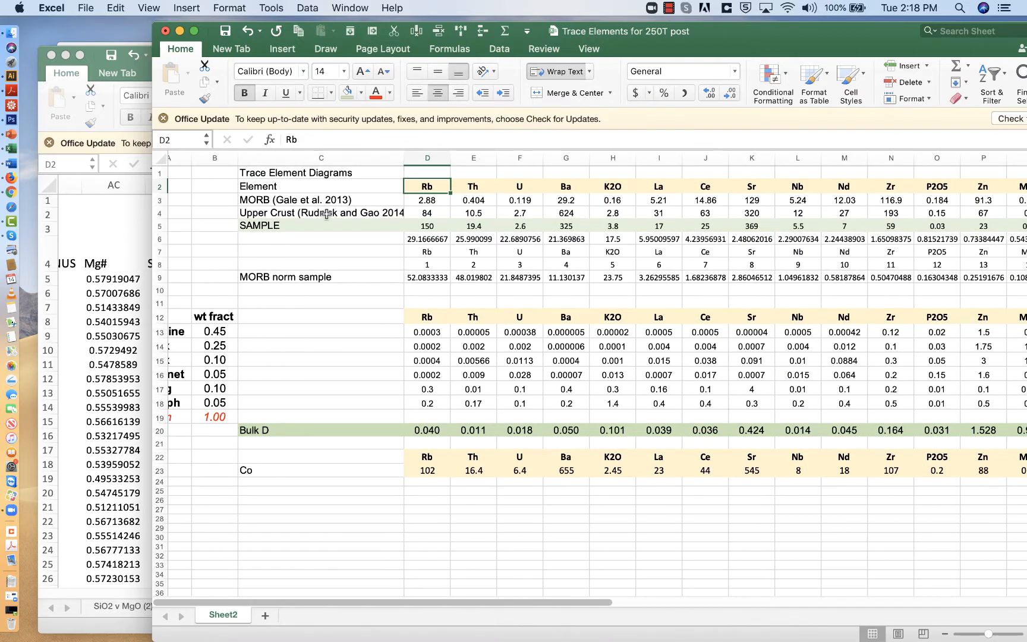
pyautogui.click(160, 186)
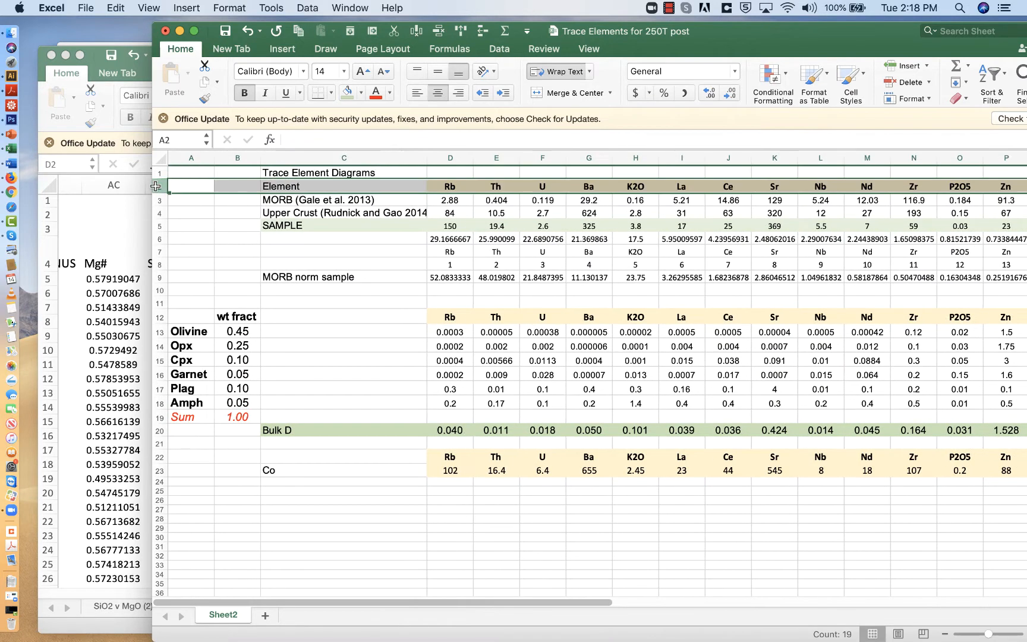
pyautogui.click(313, 202)
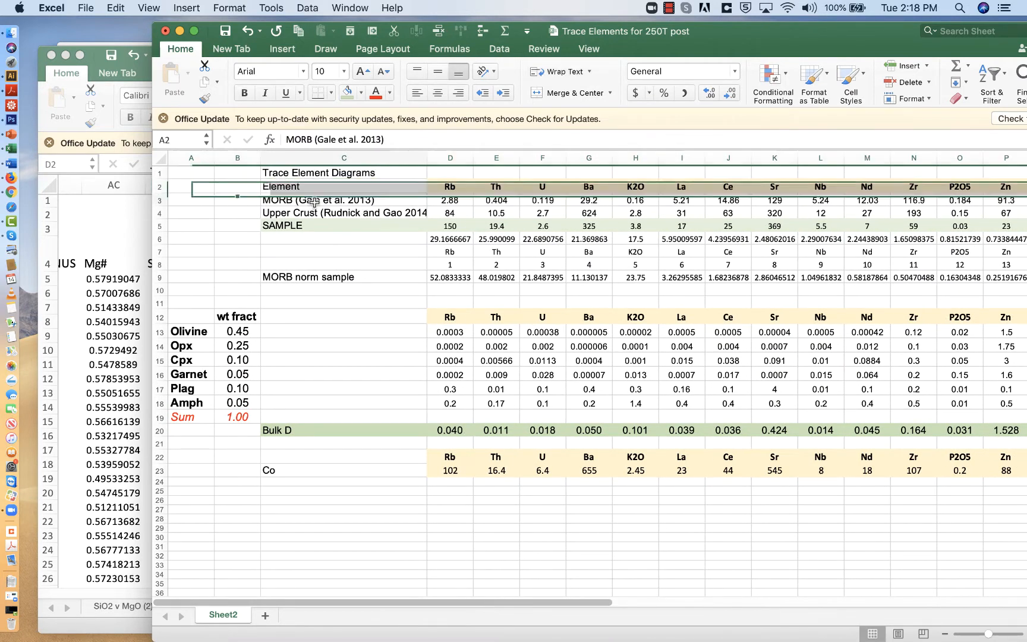
pyautogui.click(160, 202)
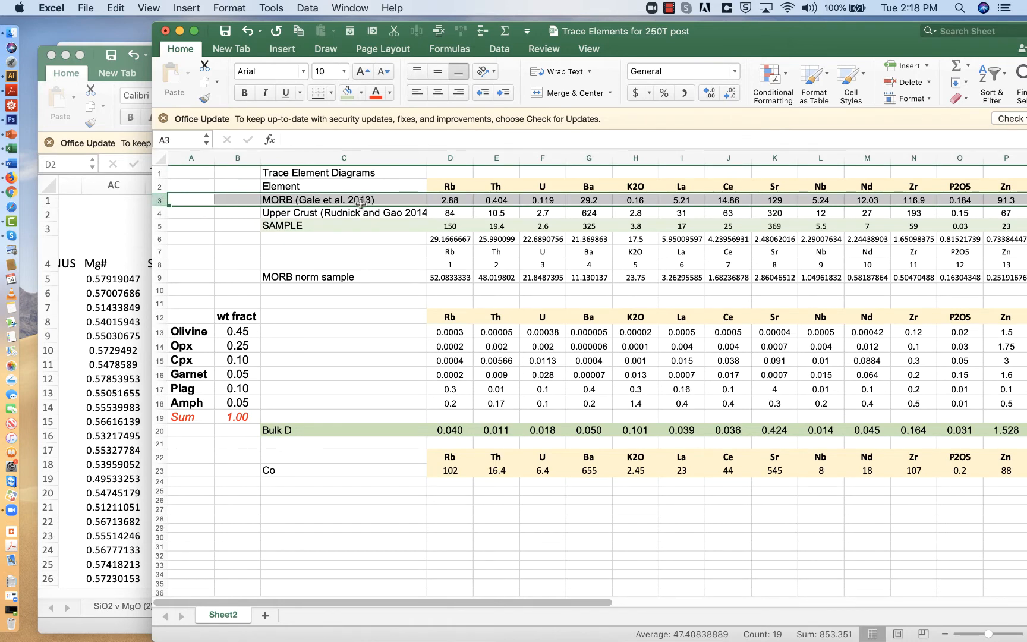
pyautogui.click(302, 198)
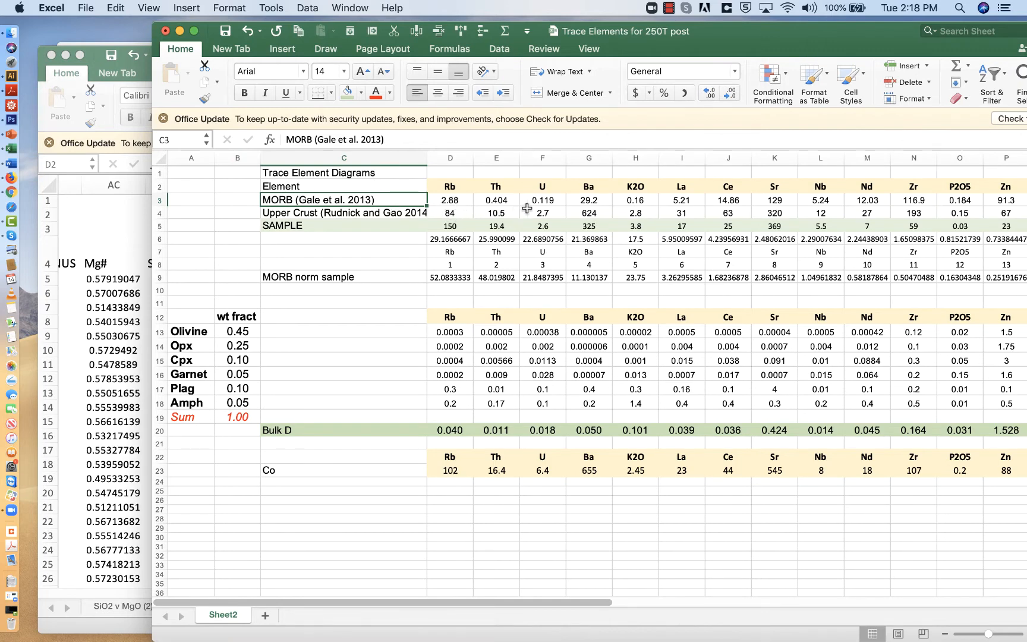
# Enter the unit label "wt. %" in row 1 above the K2O and P2O5 columns.
pyautogui.click(639, 174)
pyautogui.write('wt')
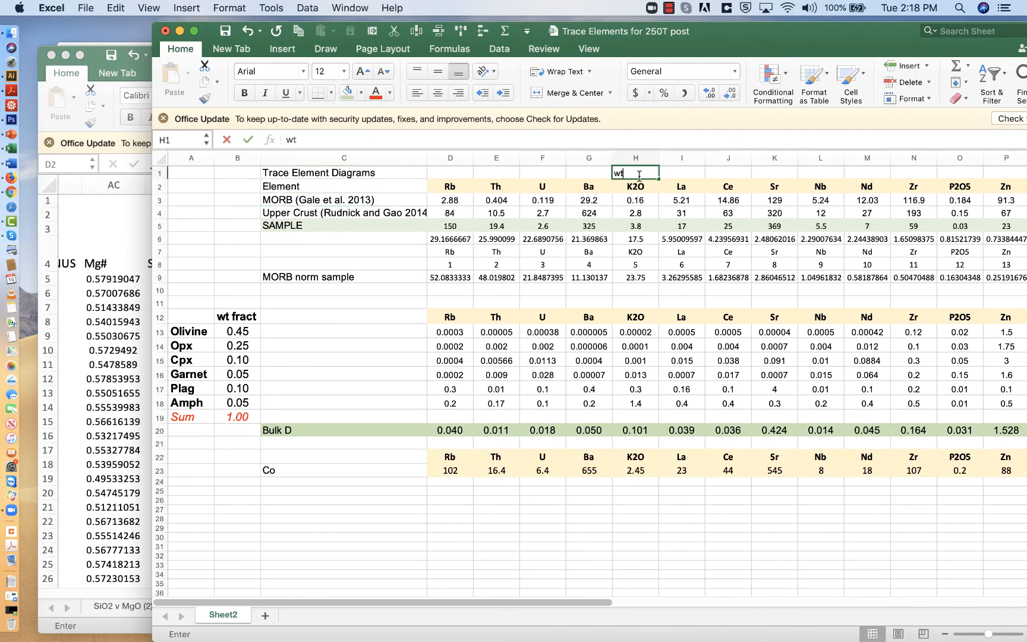
pyautogui.write('. %')
pyautogui.press('Return')
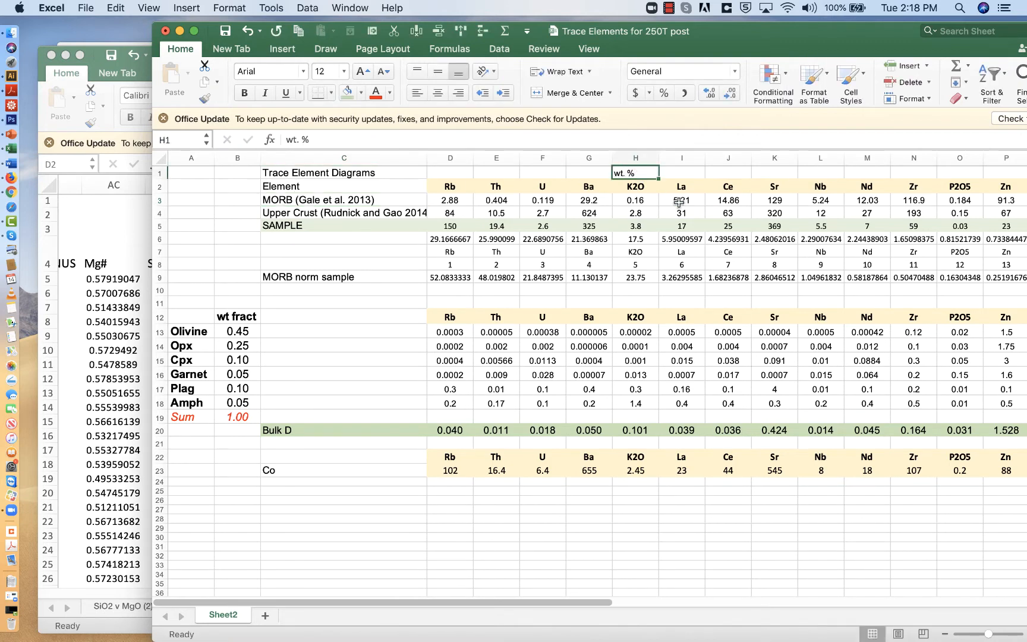
pyautogui.hscroll(2, 679, 202)
pyautogui.click(910, 171)
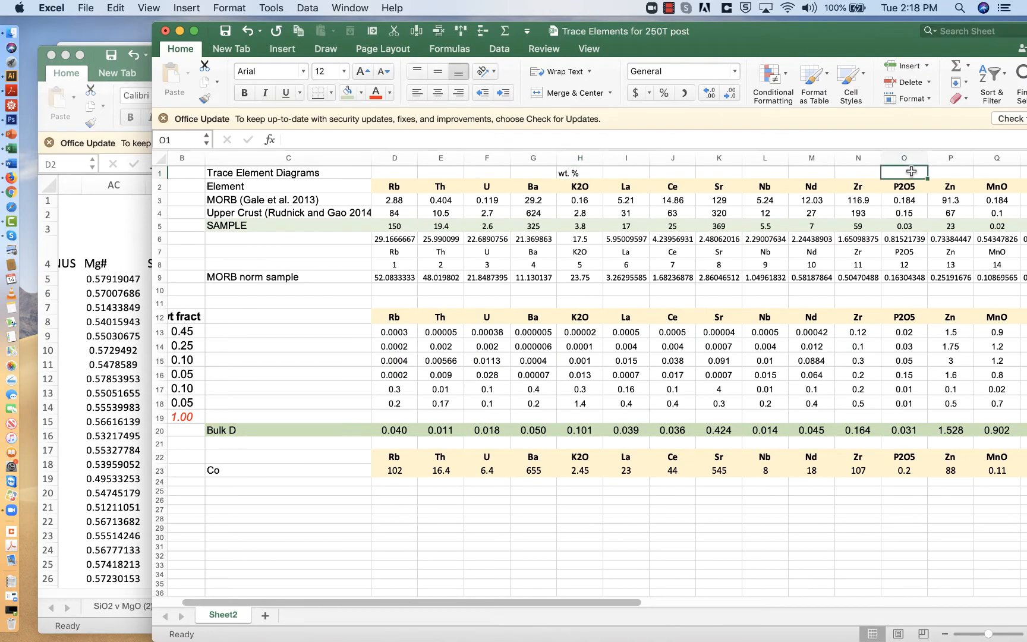
pyautogui.write('wt. %')
pyautogui.press('Return')
# Enter the unit label "wt. %" in row 1 above the TiO2 and MnO columns.
pyautogui.hscroll(5, 790, 175)
pyautogui.hscroll(1, 770, 181)
pyautogui.click(785, 174)
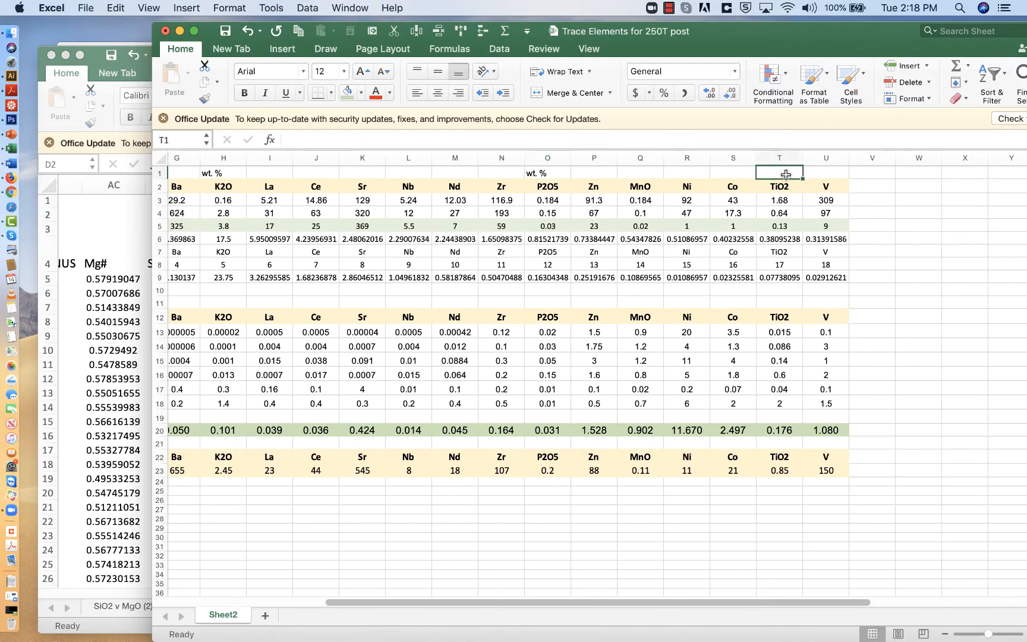
pyautogui.write('wt. %')
pyautogui.click(643, 172)
pyautogui.write('wt. %')
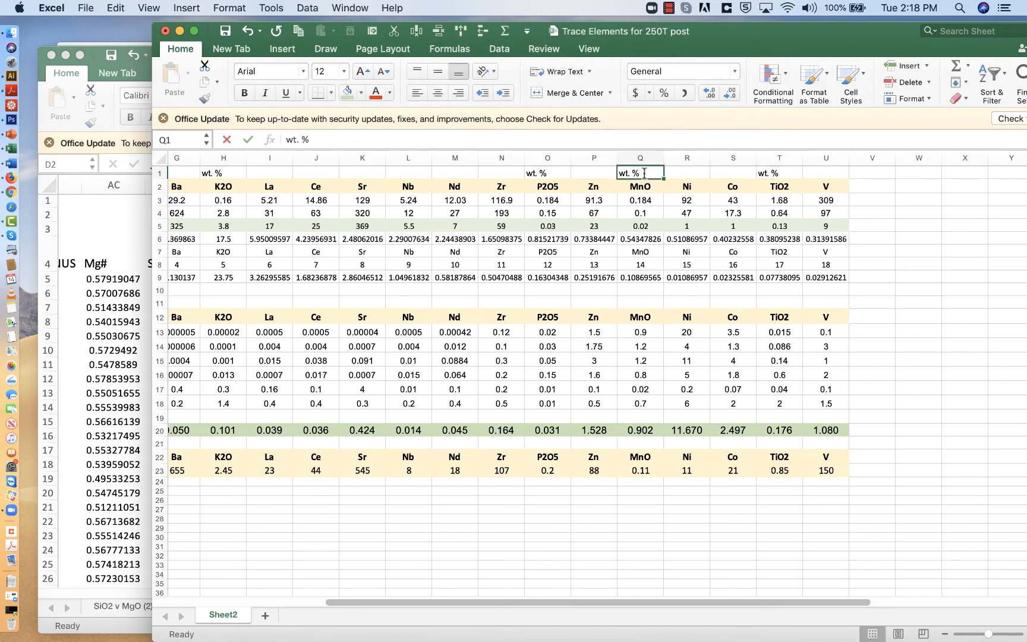
pyautogui.press('Return')
# Enter "ppm" above Rb in D1 and fill it across row 1 through the Ba column.
pyautogui.hscroll(-5, 320, 198)
pyautogui.click(349, 176)
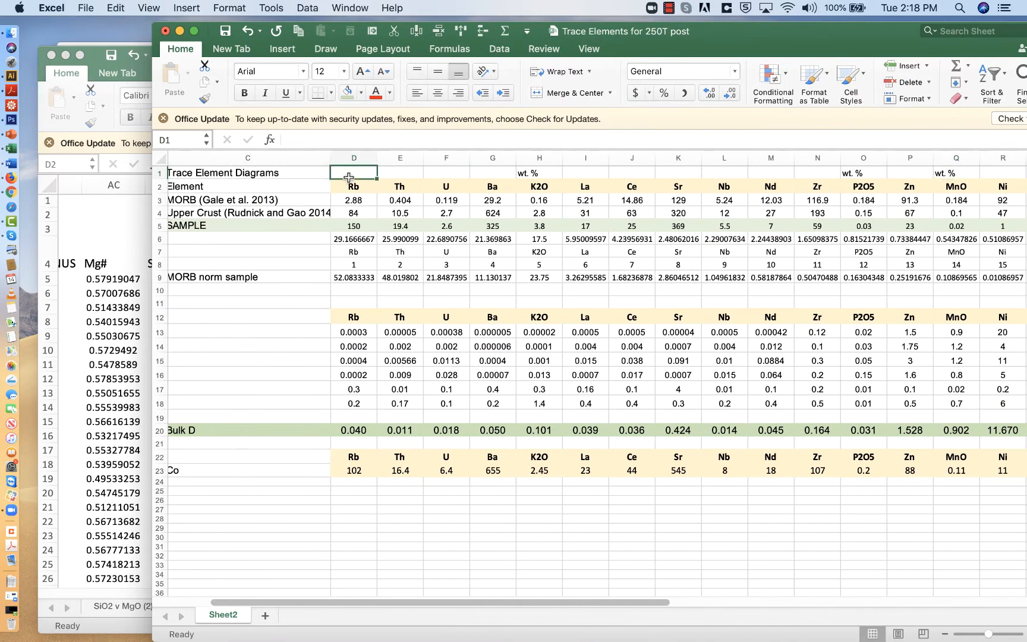
pyautogui.write('ppm')
pyautogui.click(251, 202)
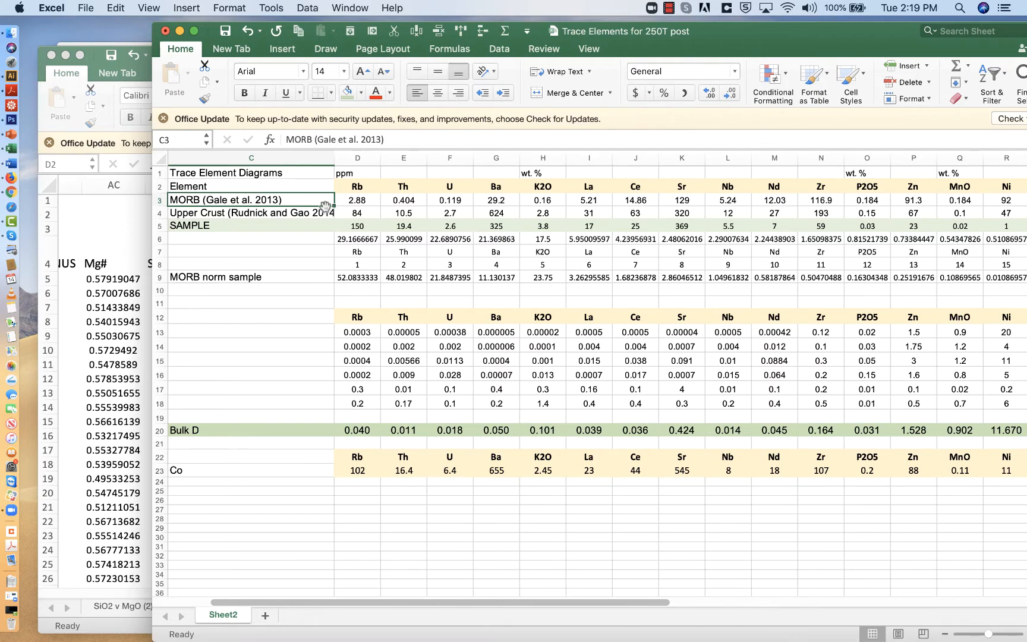
pyautogui.click(359, 201)
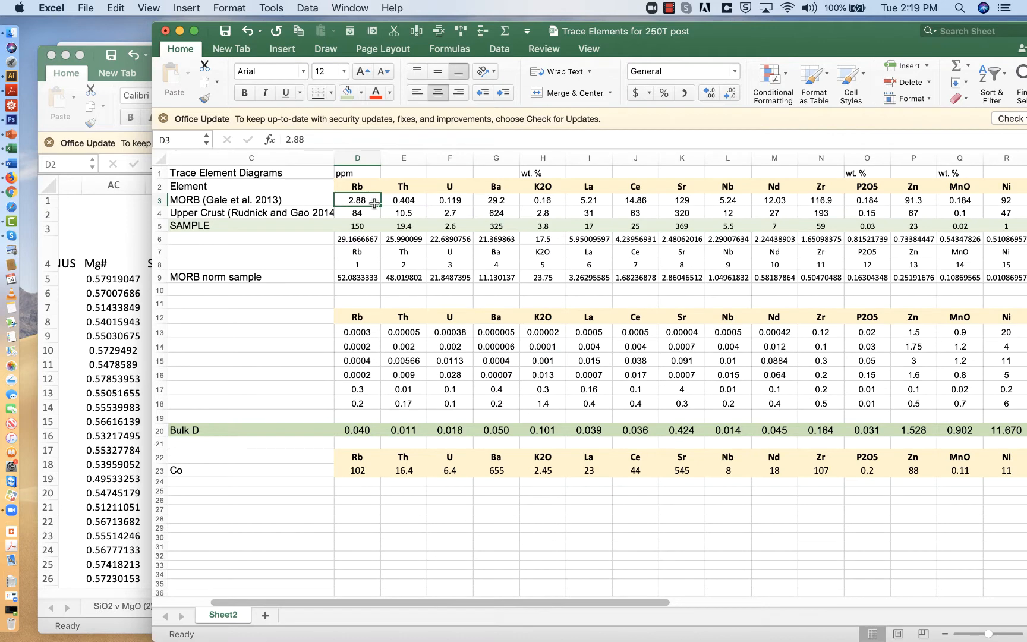
pyautogui.click(367, 172)
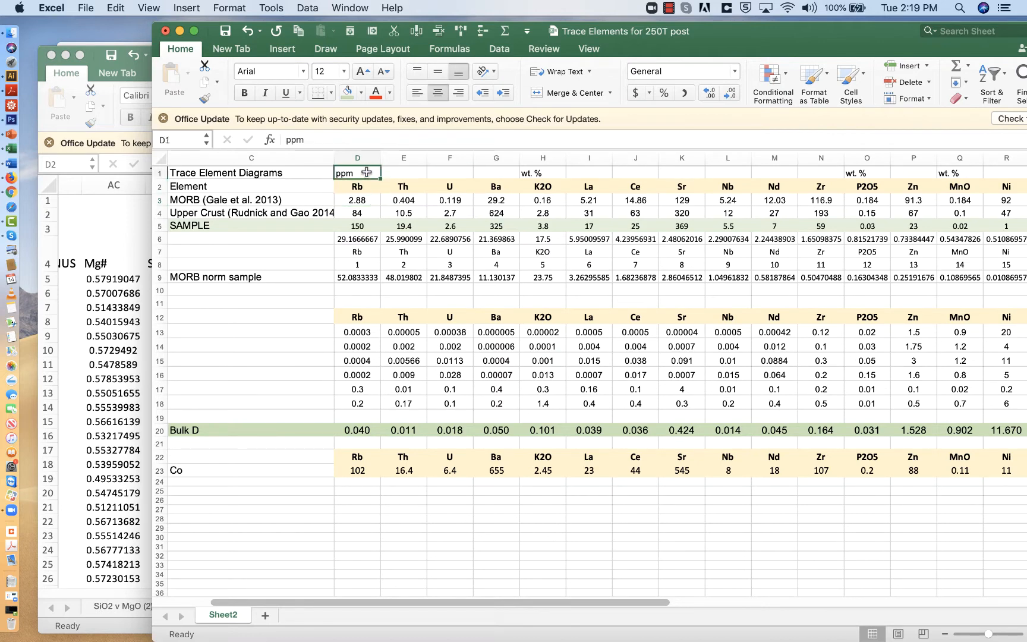
pyautogui.moveTo(381, 178); pyautogui.dragTo(511, 179)
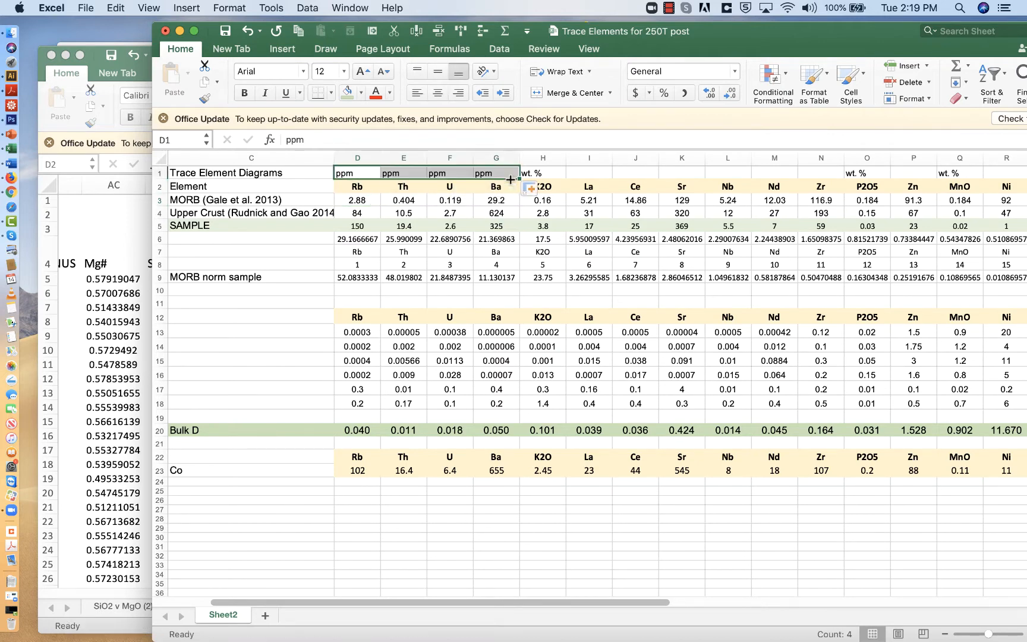
# Enter "ppm" above Sr in K1 and fill it back across row 1 to the La column.
pyautogui.click(544, 200)
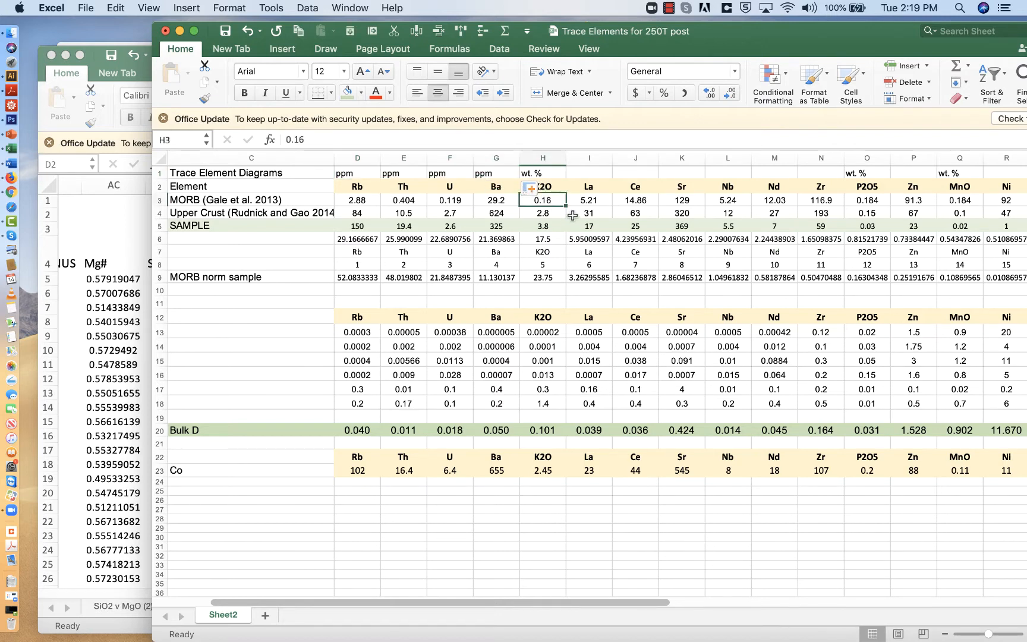
pyautogui.click(556, 173)
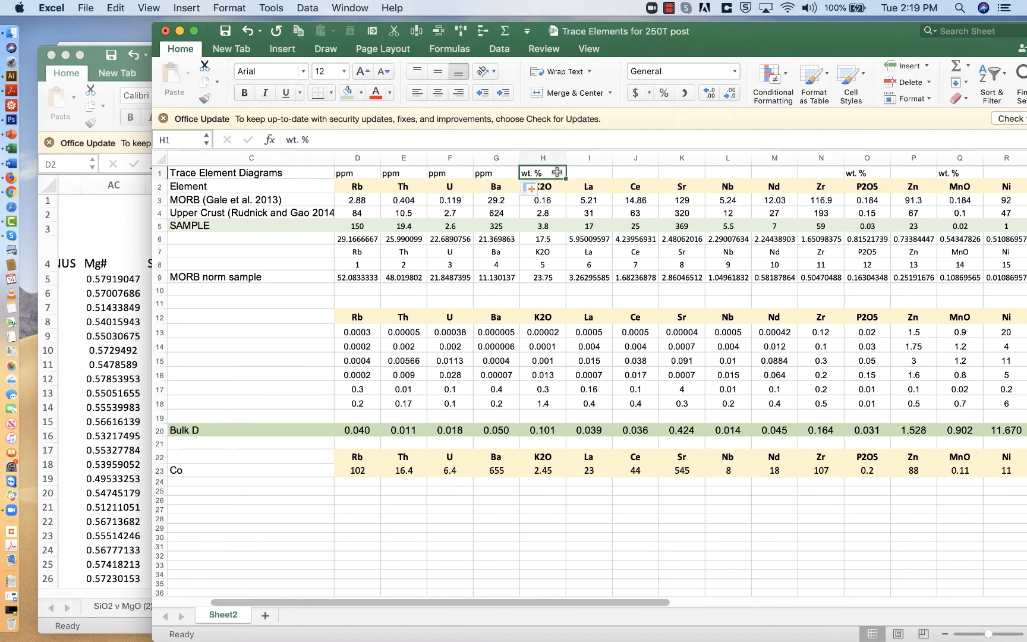
pyautogui.click(683, 202)
pyautogui.click(684, 171)
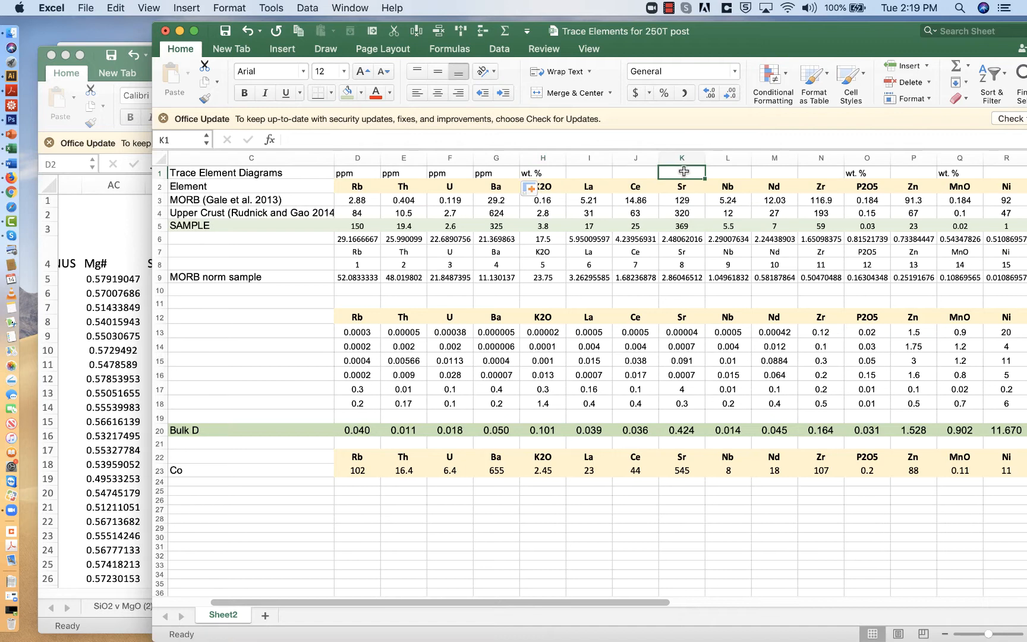
pyautogui.write('ppm')
pyautogui.press('Return')
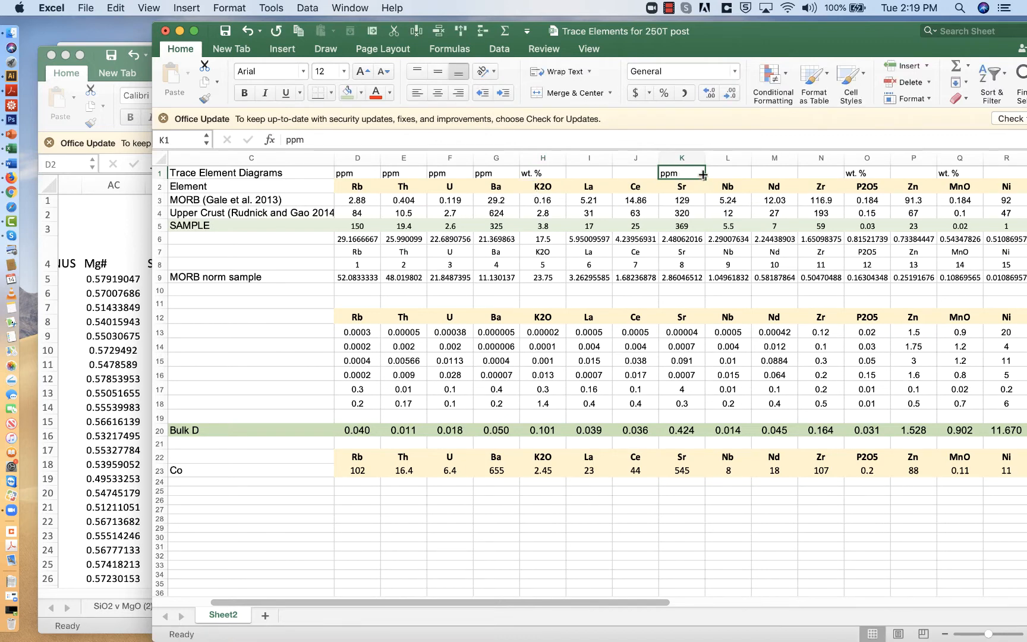
pyautogui.moveTo(703, 174); pyautogui.dragTo(580, 176)
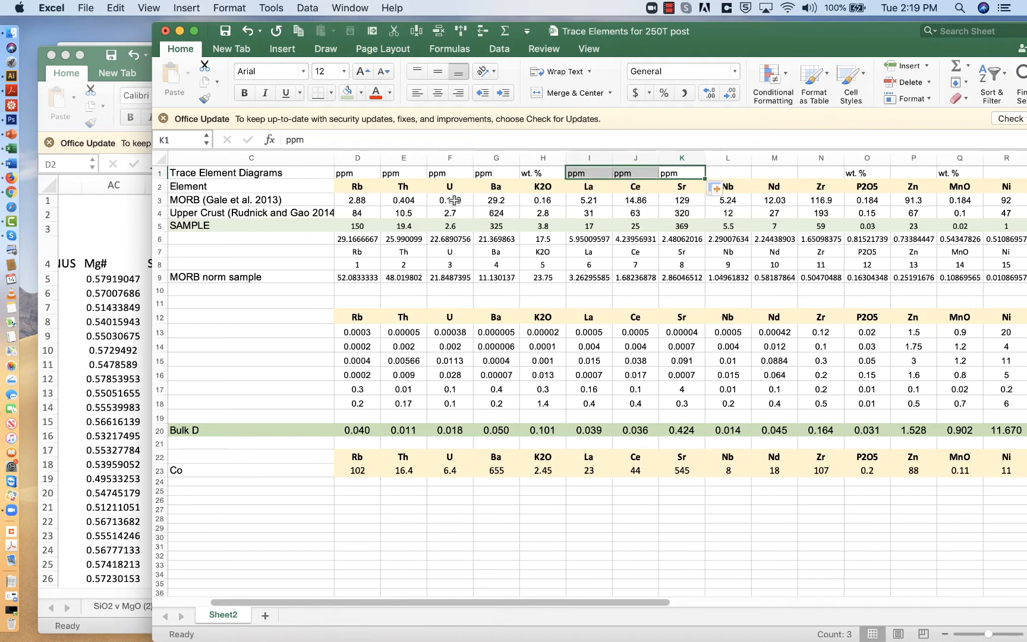
# Select the Upper Crust (Rudnick and Gao 2014) label and widen column C to fit its full text.
pyautogui.click(235, 213)
pyautogui.hscroll(-2, 343, 229)
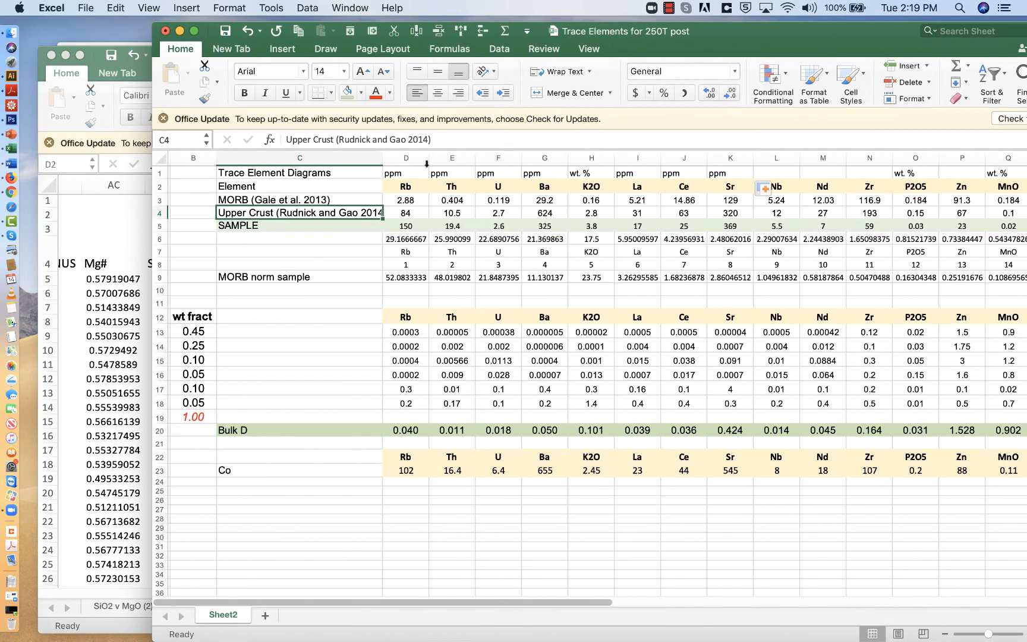
pyautogui.moveTo(383, 157); pyautogui.dragTo(397, 158)
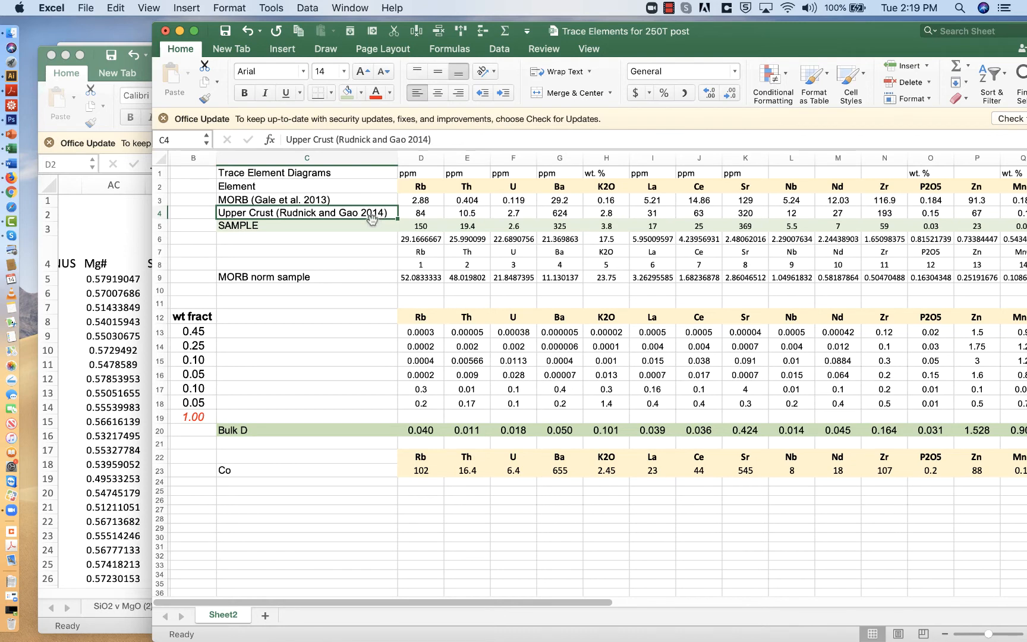
# Compare the Rb values in the MORB and Upper Crust rows.
pyautogui.click(427, 213)
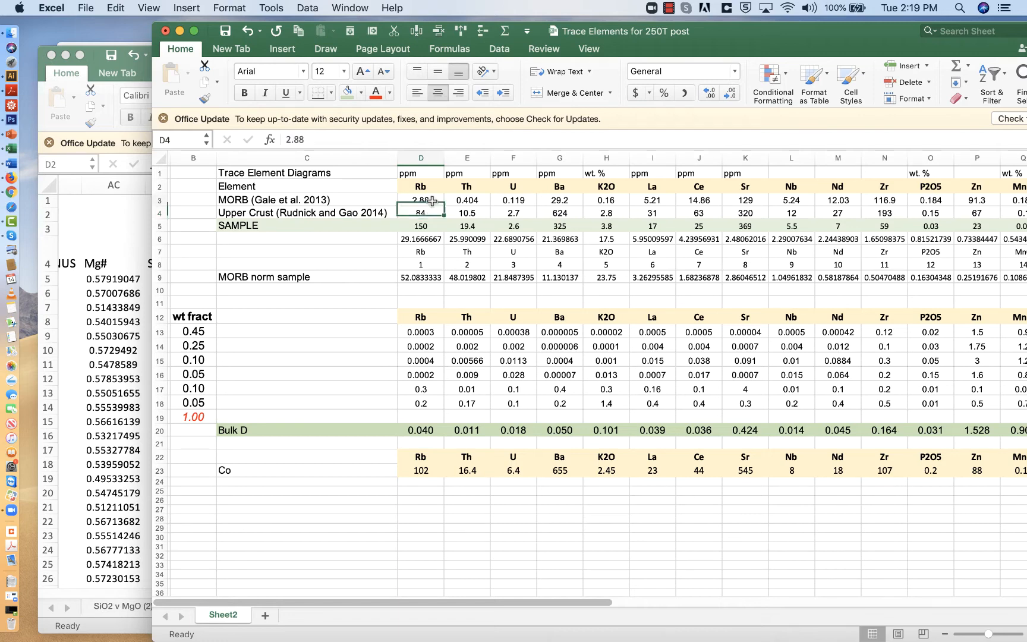
pyautogui.click(432, 202)
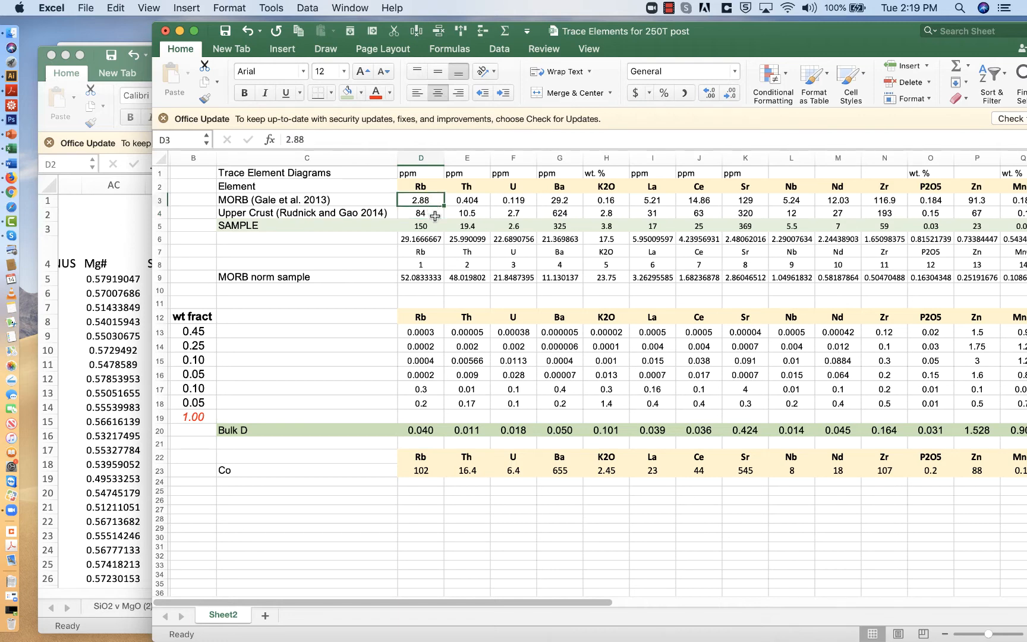
pyautogui.click(431, 214)
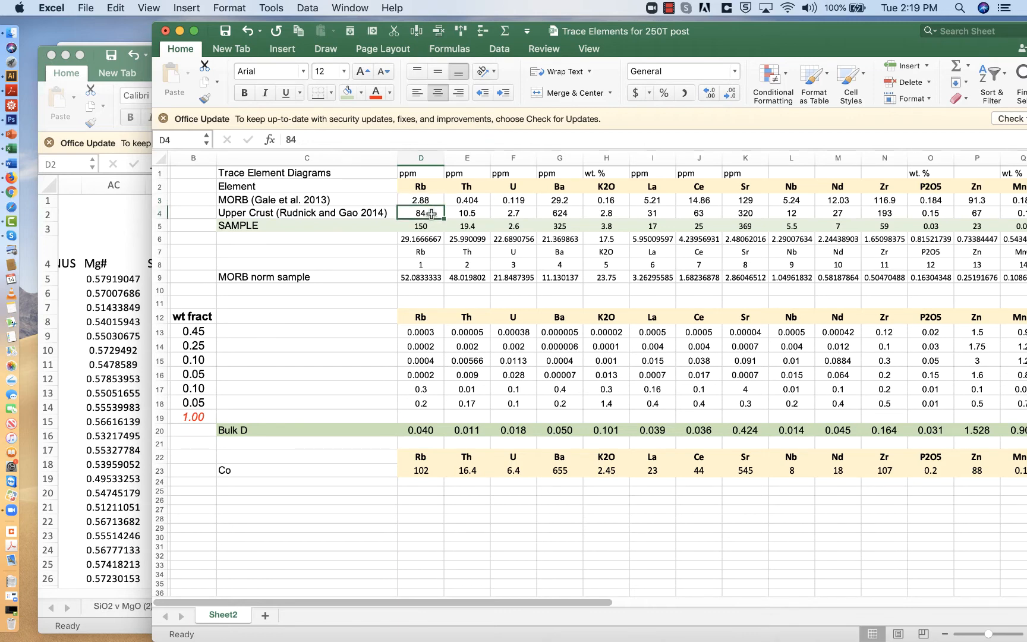
# Review the MORB (Gale et al. 2013) and Upper Crust (Rudnick and Gao 2014) reference rows and the SAMPLE row below them.
pyautogui.click(424, 203)
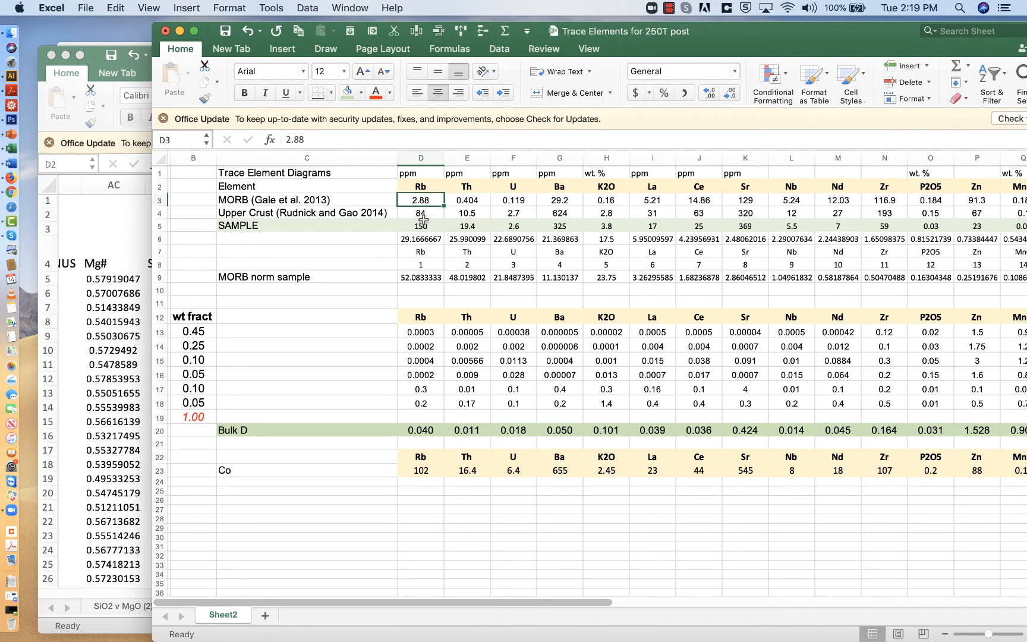
pyautogui.click(423, 214)
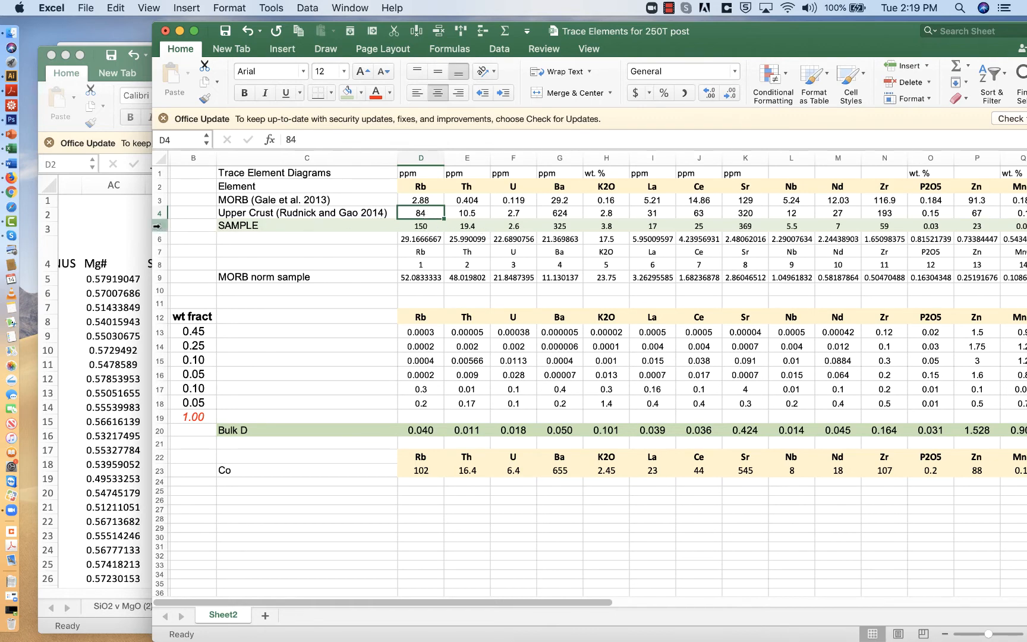
pyautogui.click(231, 200)
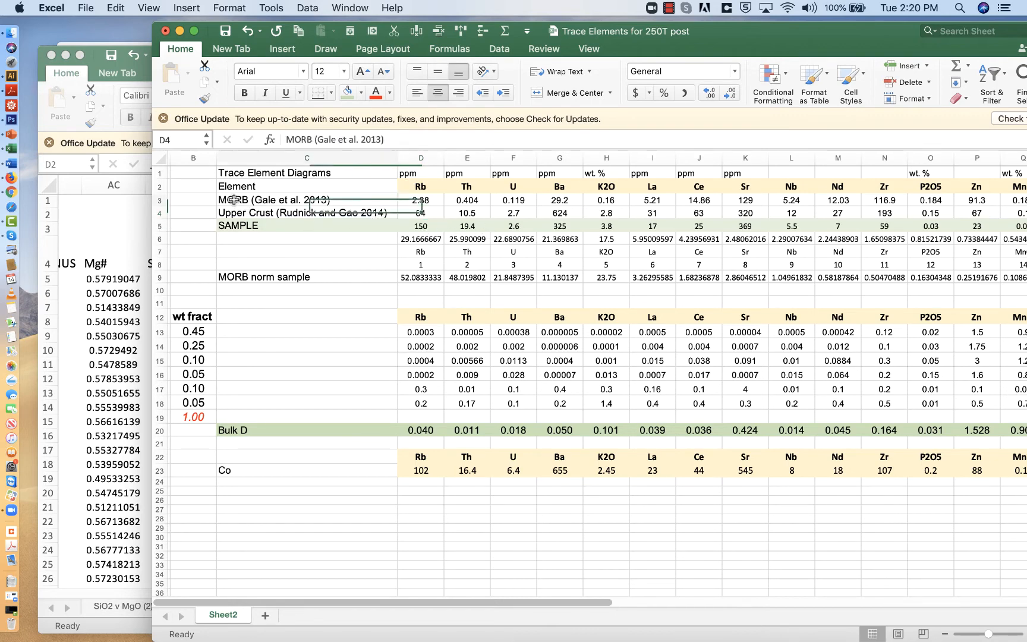
pyautogui.click(239, 208)
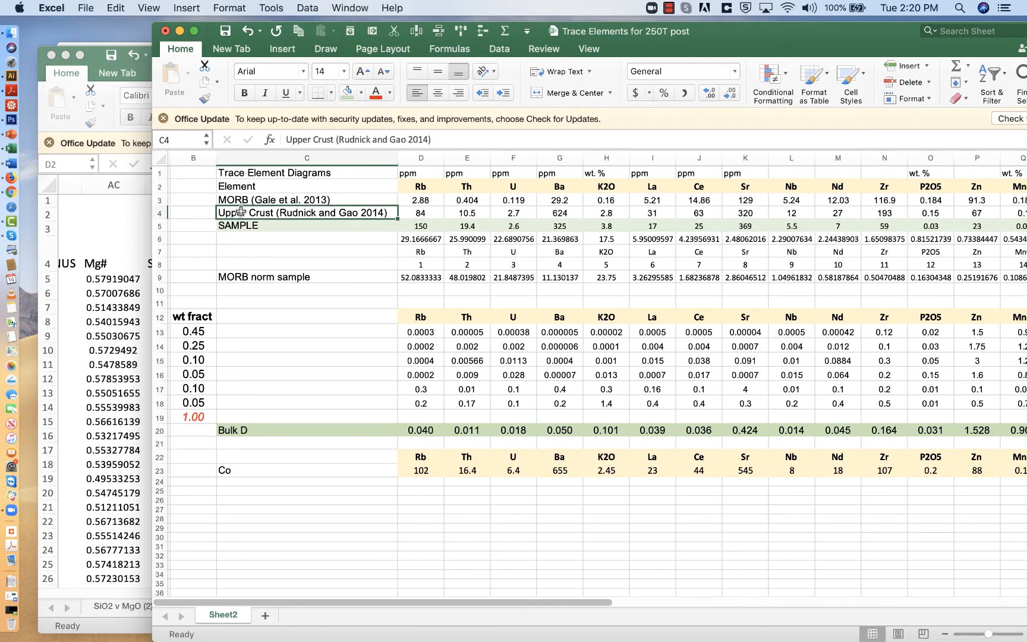
pyautogui.click(160, 227)
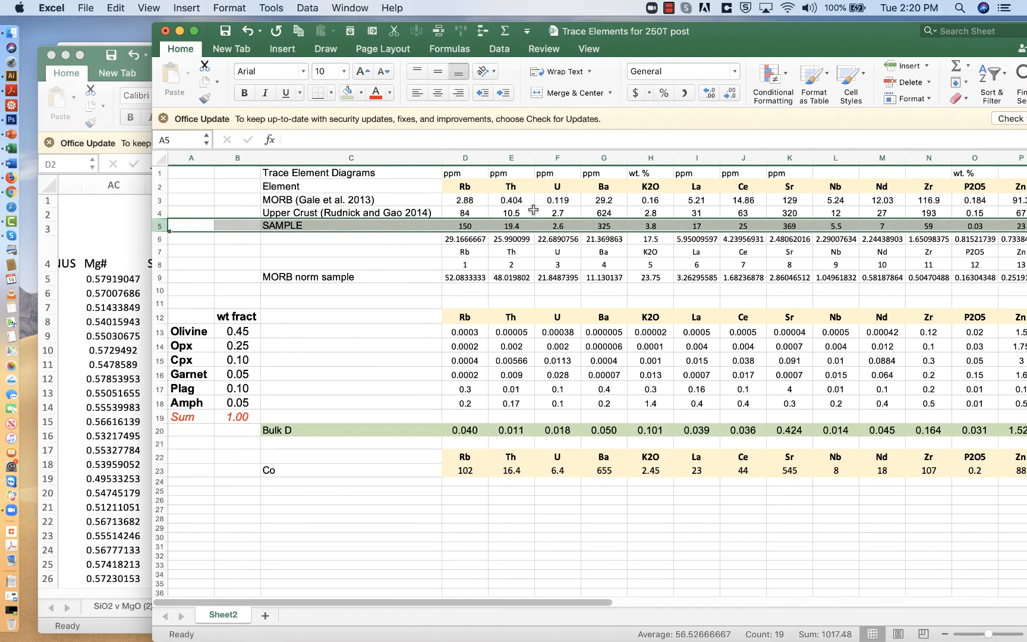
# Switch to the Bateman 1988 TIC trace red workbook to view its source data, and return to the SAMPLE row's Rb value in the trace element workbook.
pyautogui.click(120, 284)
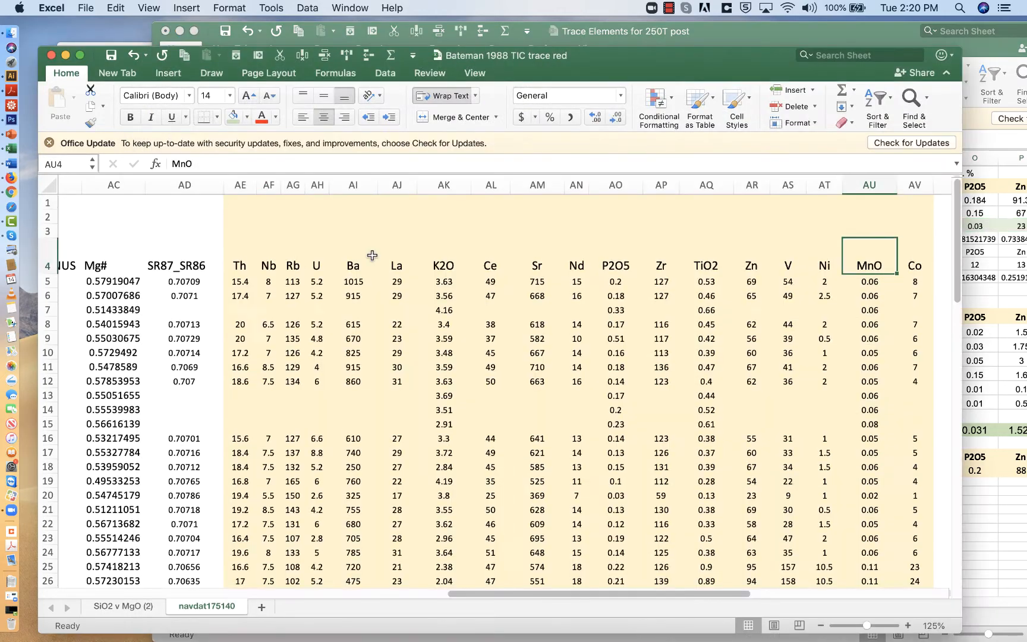
pyautogui.hscroll(-10, 372, 256)
pyautogui.hscroll(-2, 372, 256)
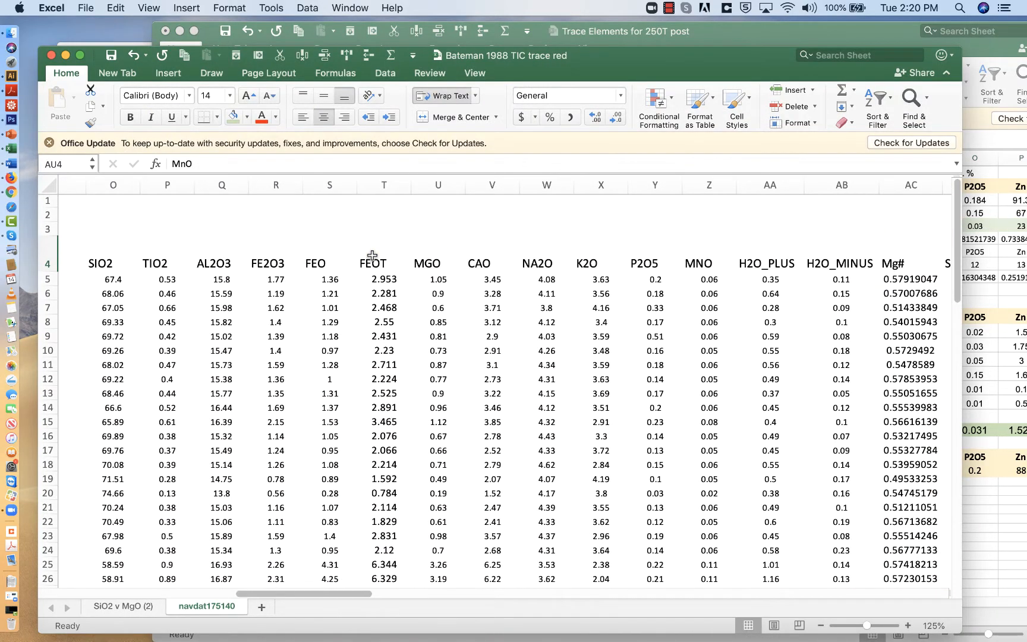
pyautogui.click(874, 25)
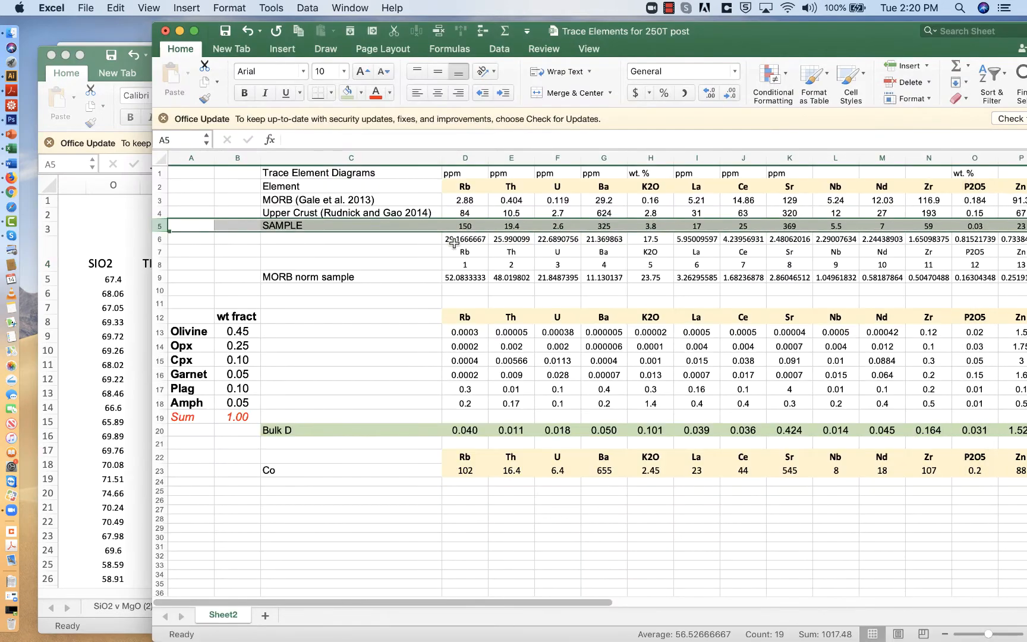
pyautogui.hscroll(2, 487, 239)
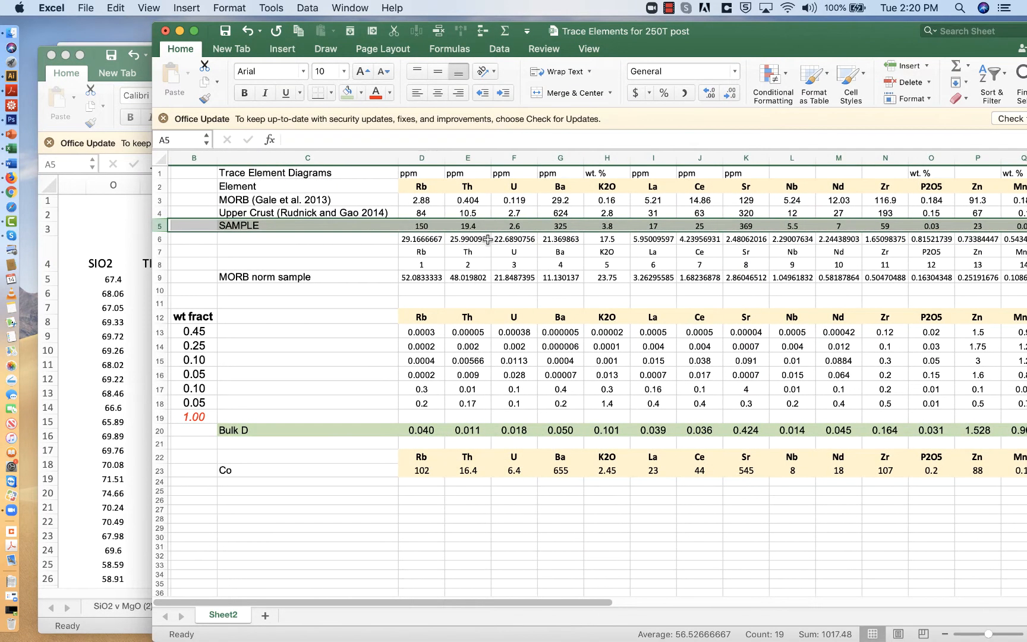
pyautogui.click(421, 225)
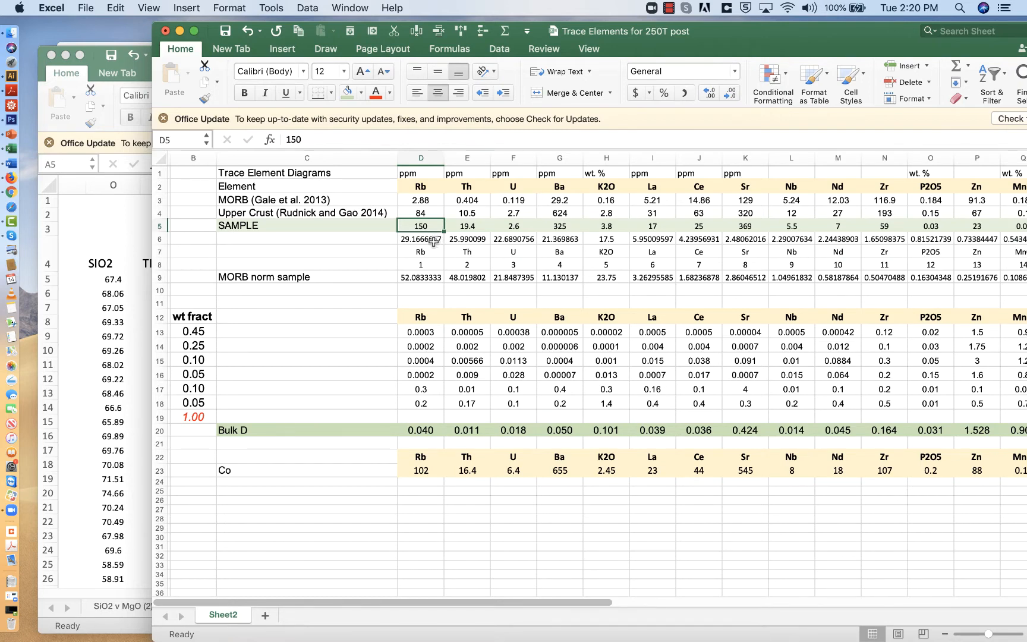
# Inspect which cells the Rb ratio formula in D6 references, leaving the formula as it is.
pyautogui.click(161, 241)
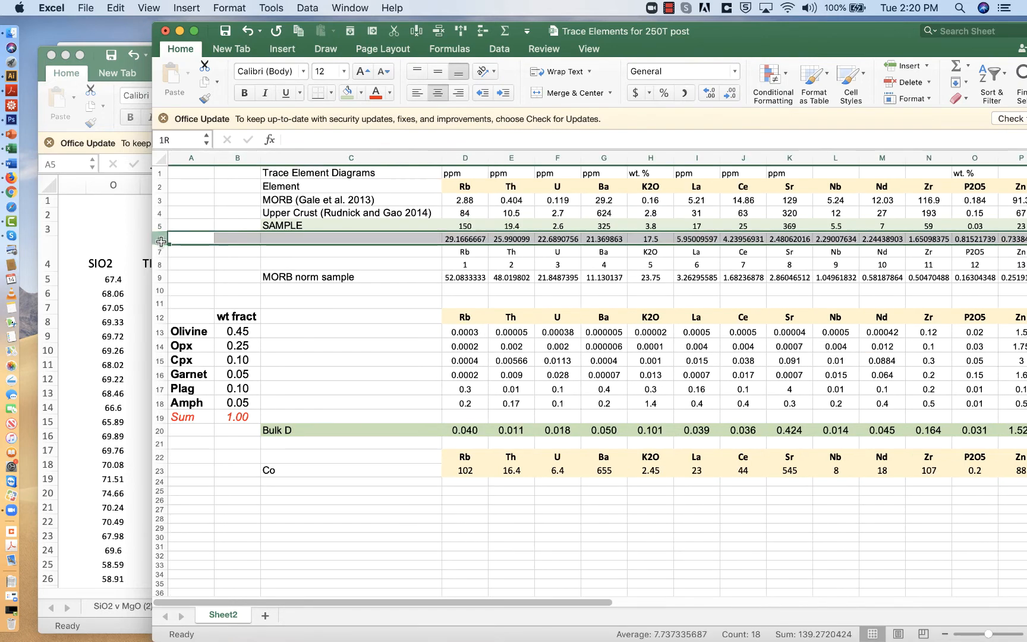
pyautogui.click(457, 238)
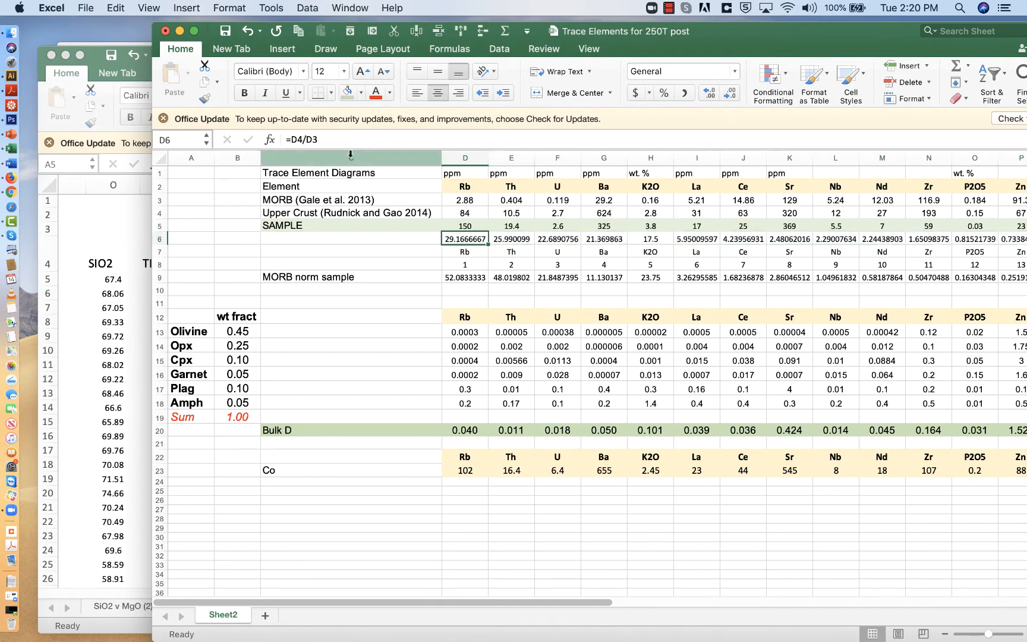
pyautogui.click(306, 140)
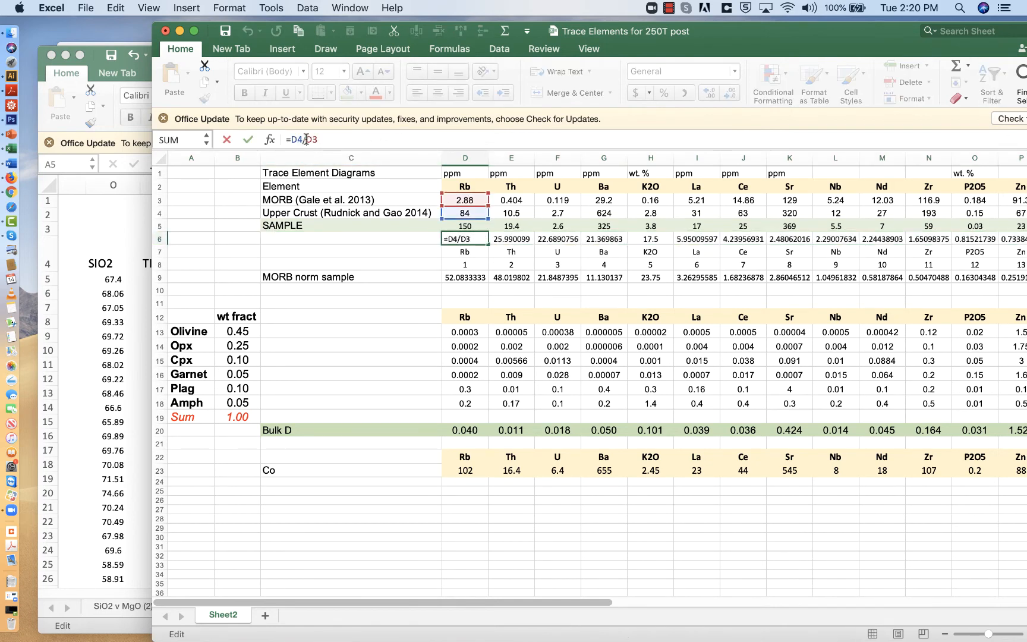
pyautogui.press('Escape')
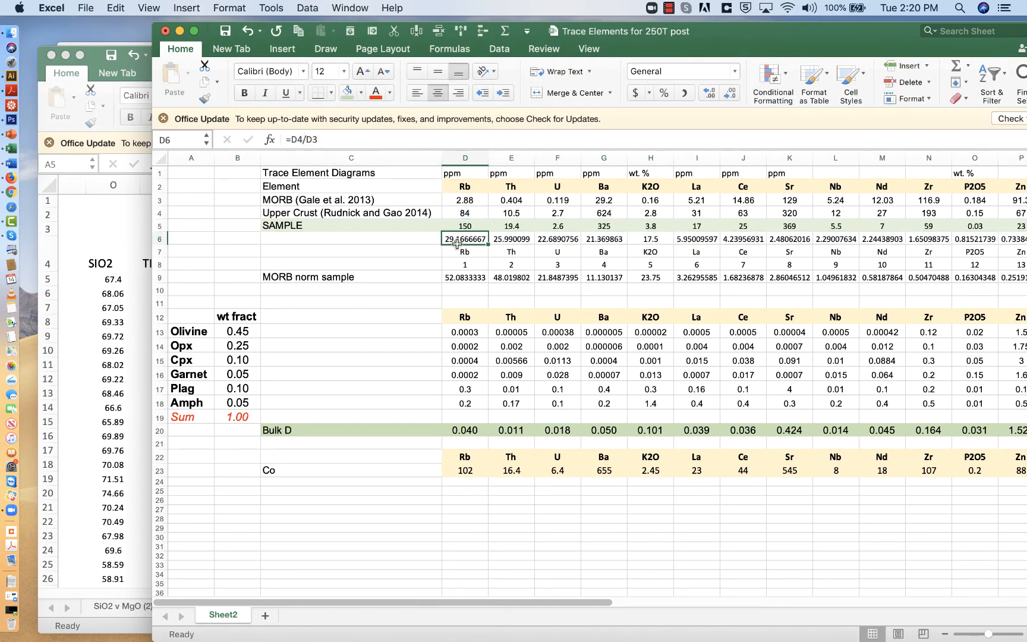
# Label row 6 "Upper crust/MORB" in cell C6.
pyautogui.click(383, 243)
pyautogui.write('Uopper')
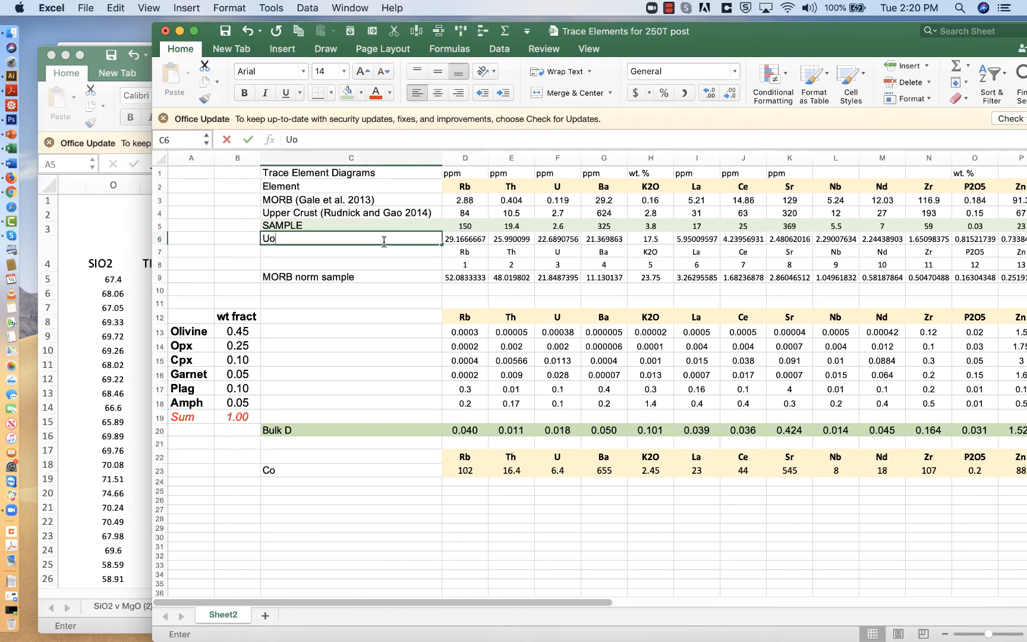
pyautogui.press('BackSpace')
pyautogui.press('BackSpace')
pyautogui.press('BackSpace')
pyautogui.press('BackSpace')
pyautogui.press('BackSpace')
pyautogui.write('pper')
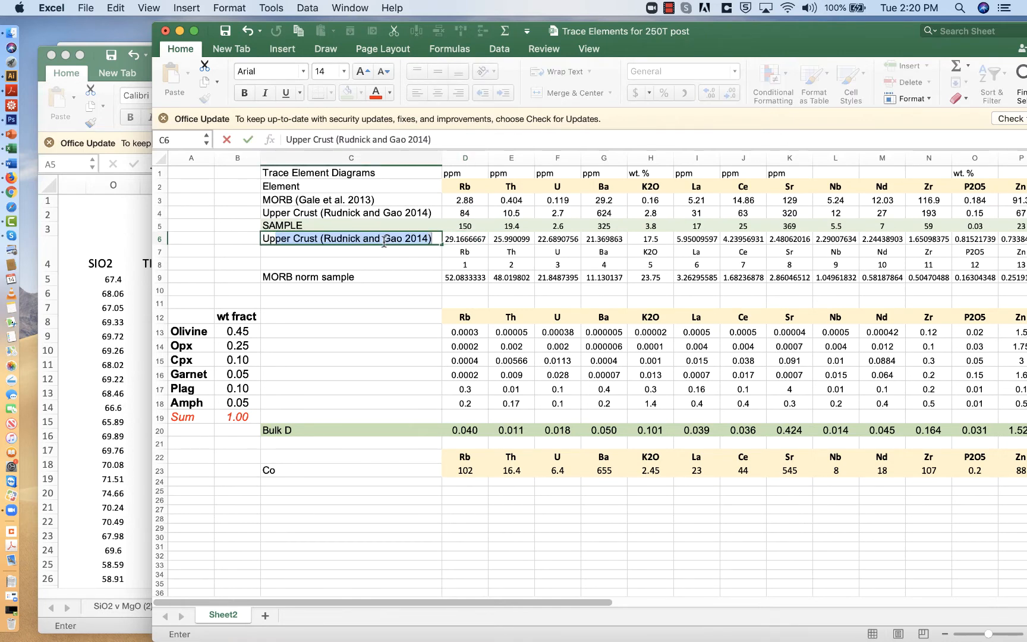
pyautogui.write('/MORB')
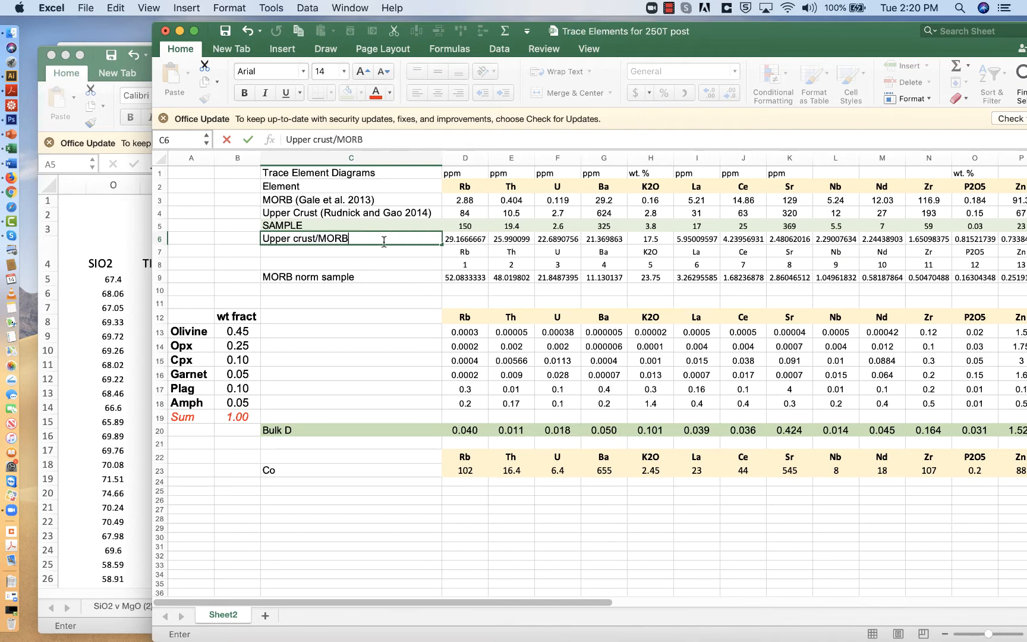
pyautogui.press('Return')
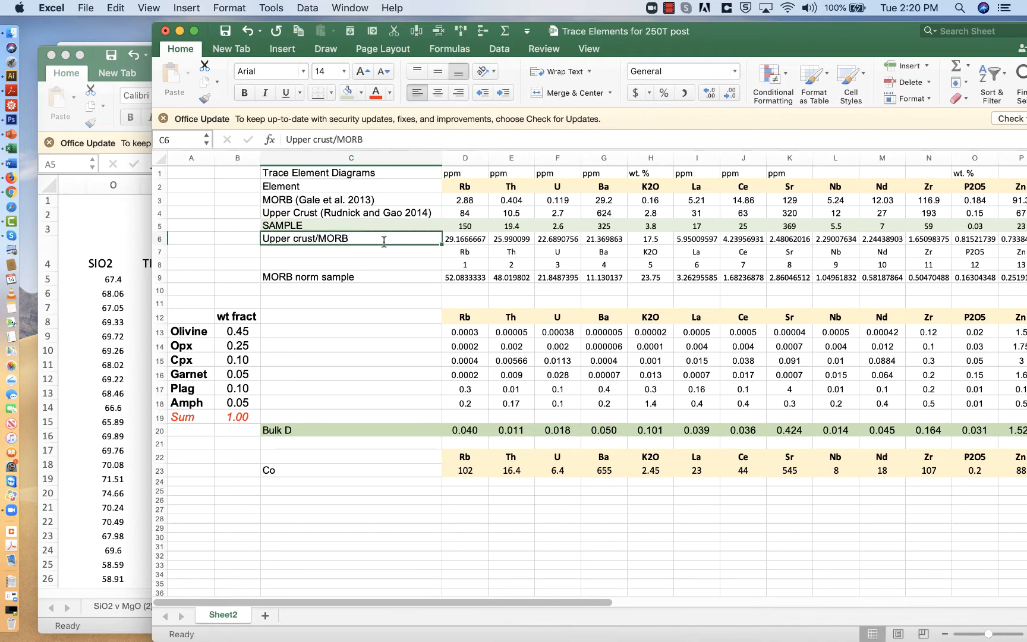
# Inspect which cells the Rb formula in D9 of the MORB norm sample row references.
pyautogui.click(371, 280)
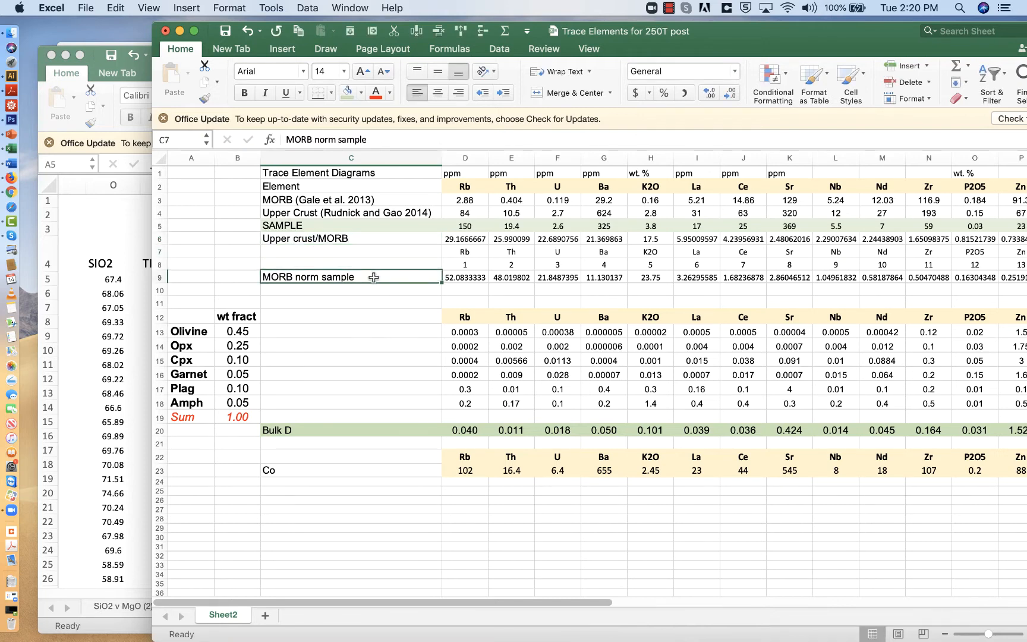
pyautogui.click(459, 276)
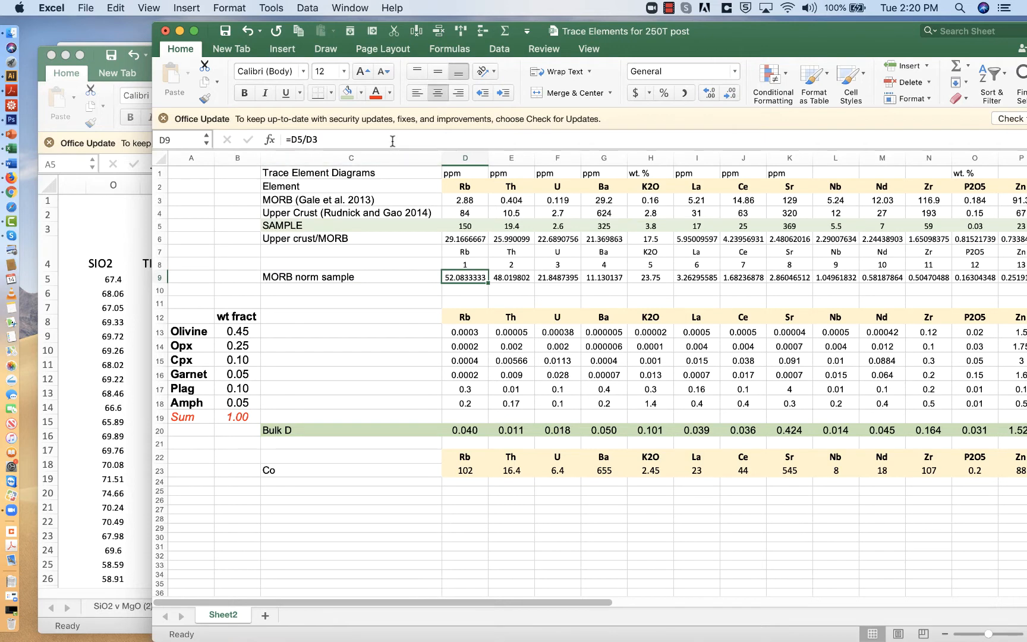
pyautogui.click(310, 140)
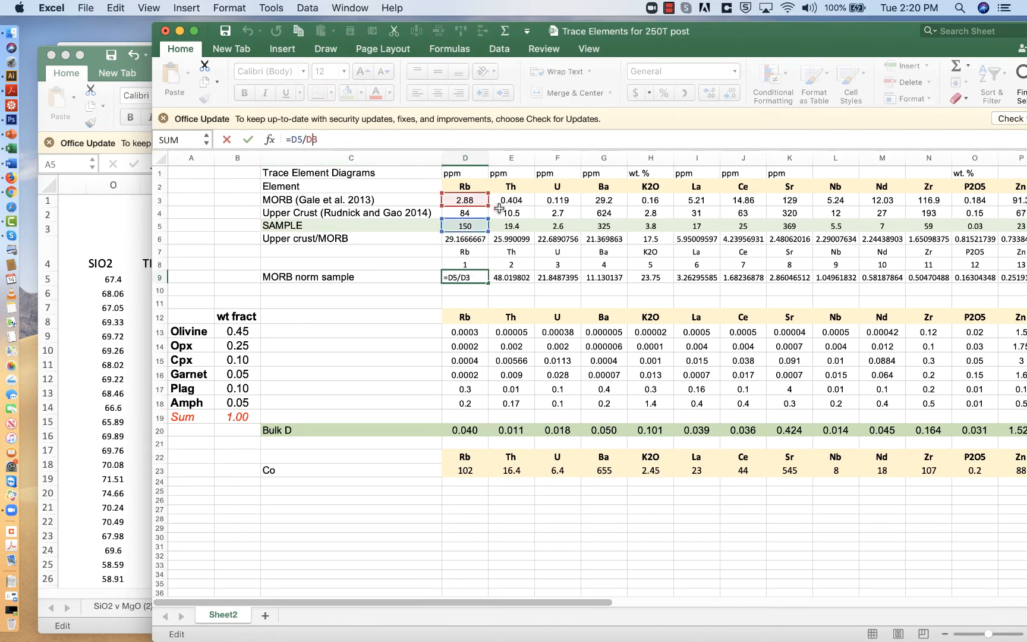
pyautogui.click(342, 276)
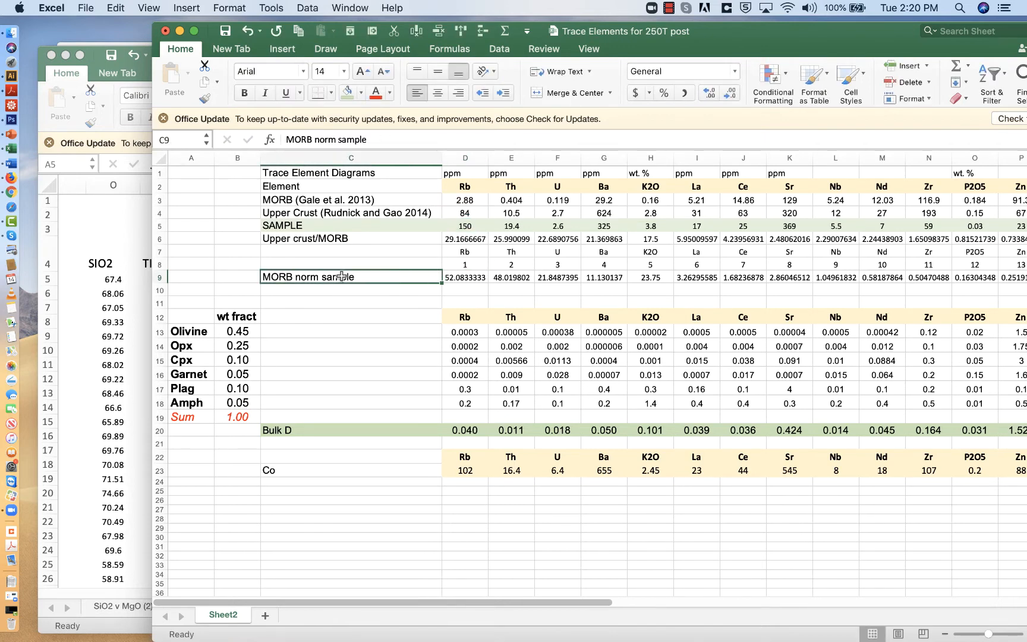
# Replace the row 9 label in C9 with "Sample/MORB".
pyautogui.moveTo(358, 277); pyautogui.dragTo(211, 279)
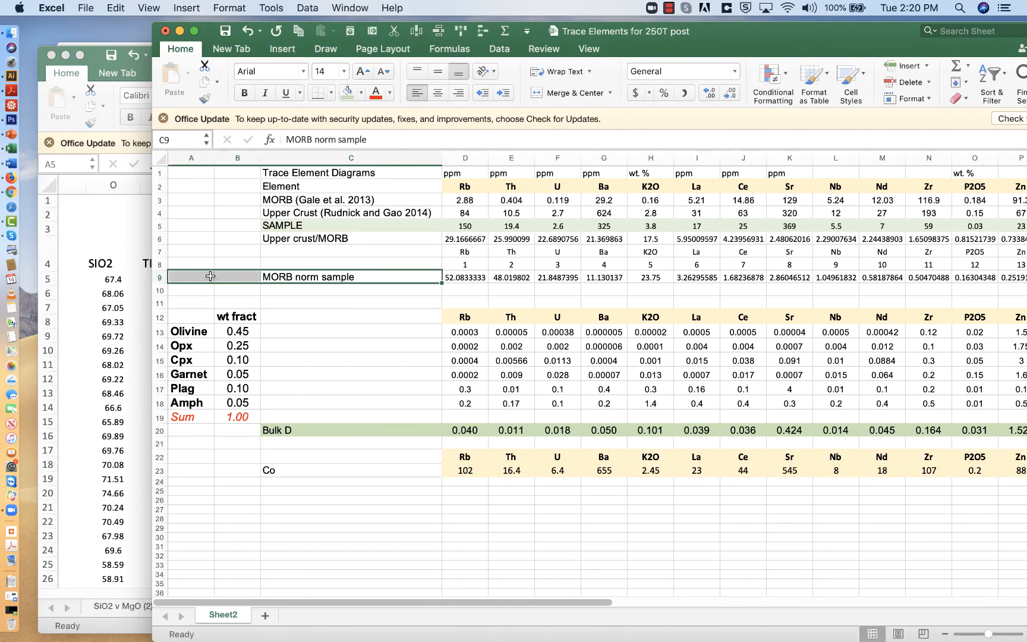
pyautogui.click(308, 278)
pyautogui.write('Sample/')
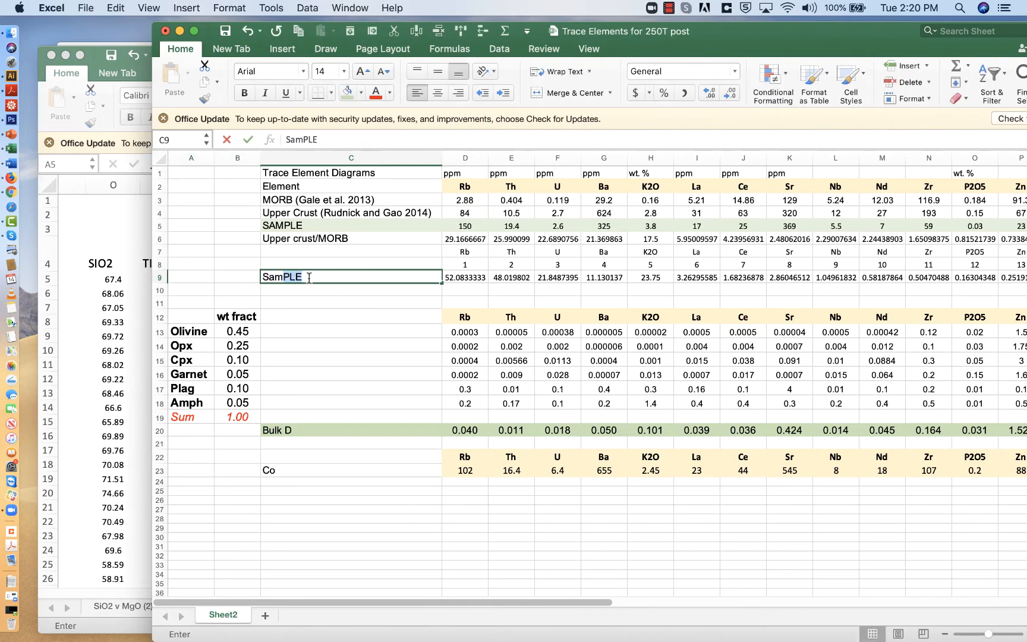
pyautogui.write('MORB')
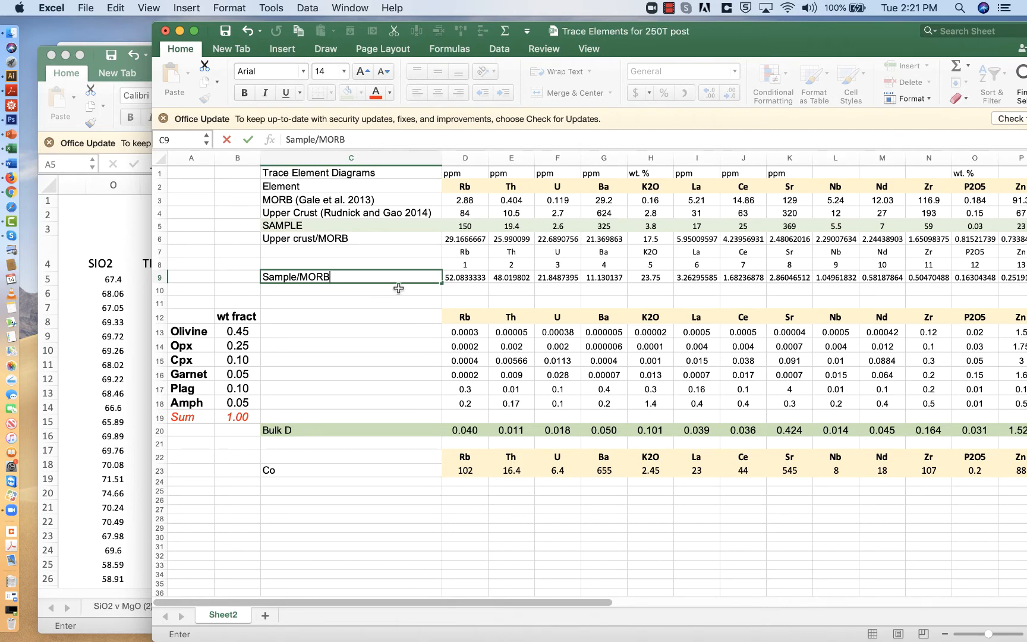
pyautogui.click(486, 227)
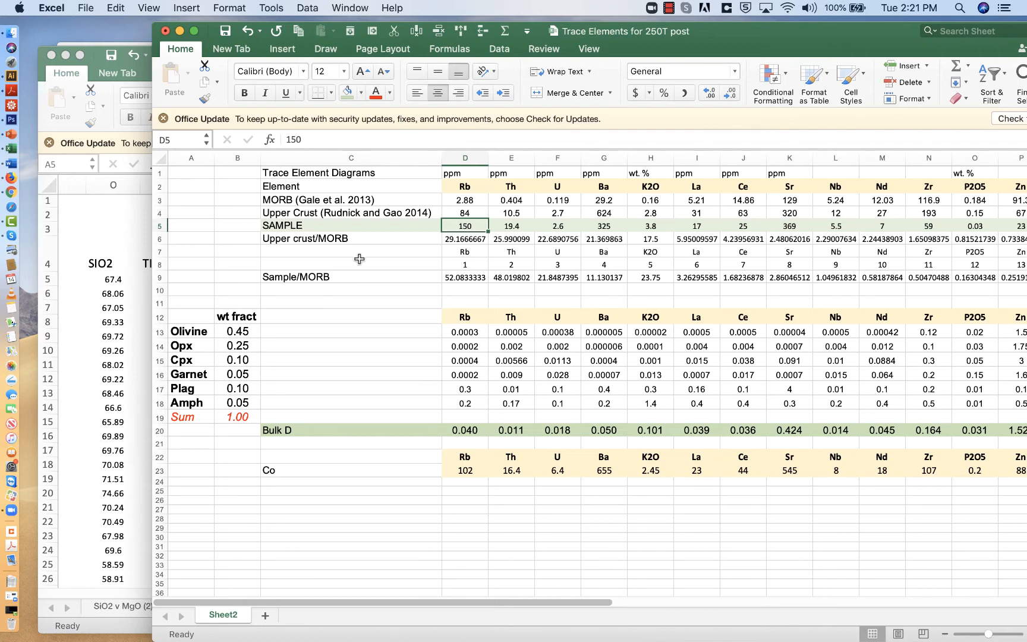
# Enter the label "Chondrite normalization" in cell C10, below Sample/MORB.
pyautogui.click(320, 289)
pyautogui.write('Chon')
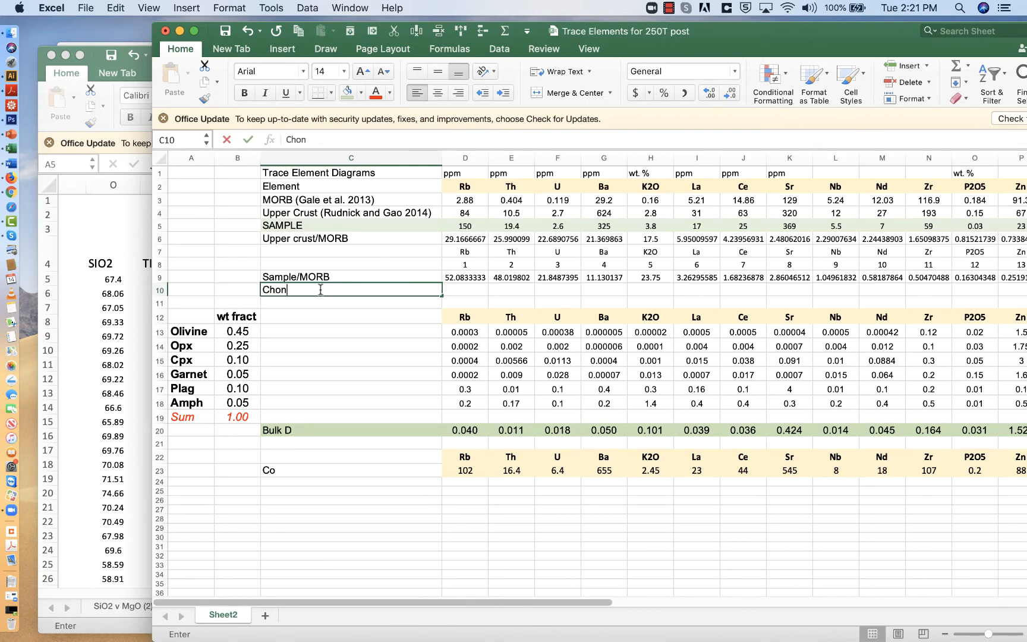
pyautogui.write('drite normal')
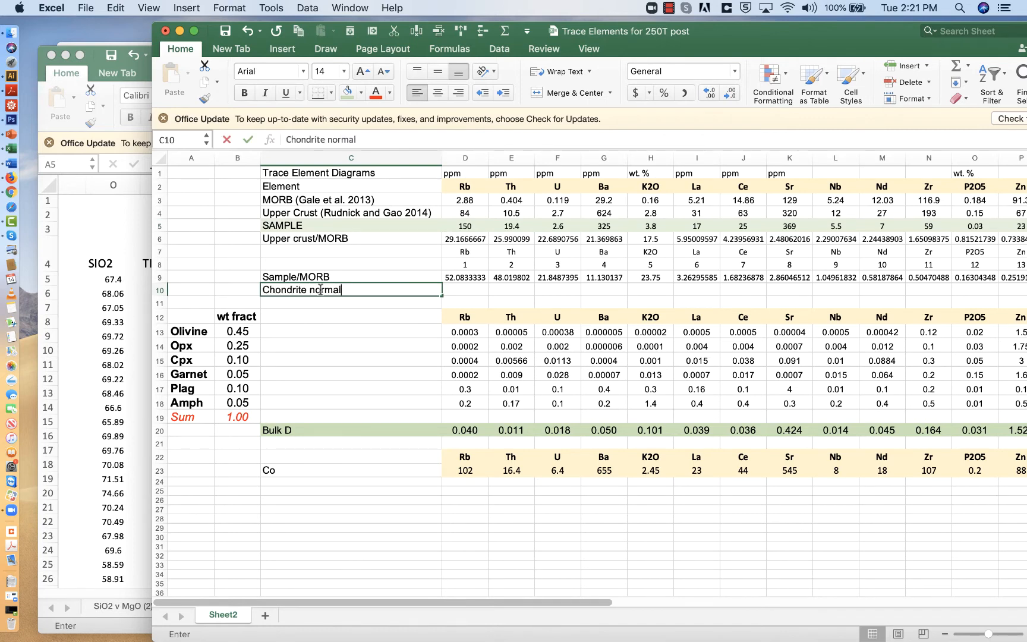
pyautogui.write('ization')
pyautogui.press('super+Return')
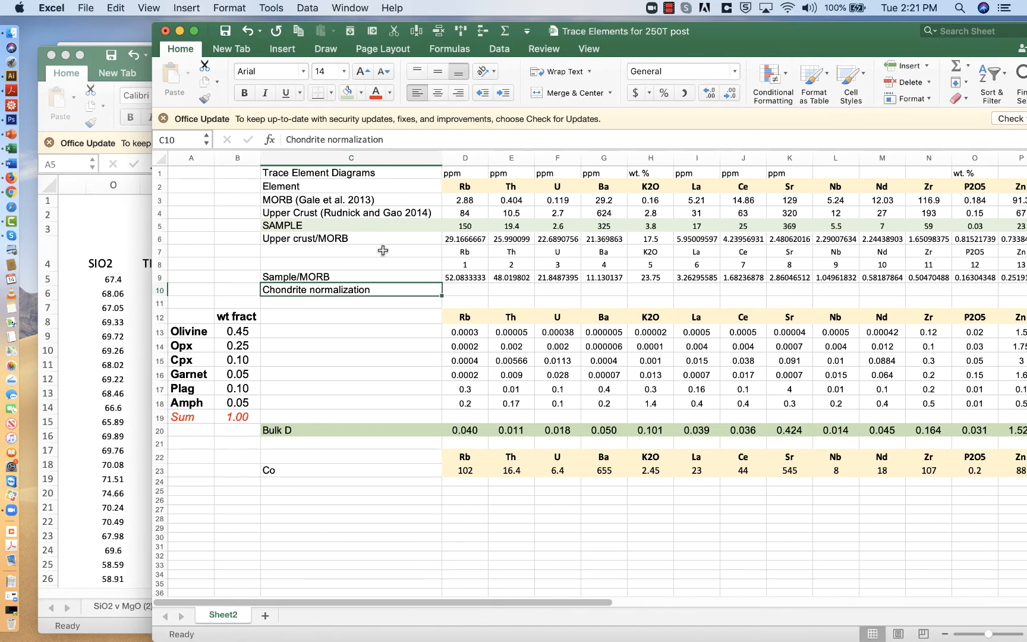
# Review the Sample/MORB label and go through the SAMPLE row's Rb, Th, U and Ba values.
pyautogui.click(328, 277)
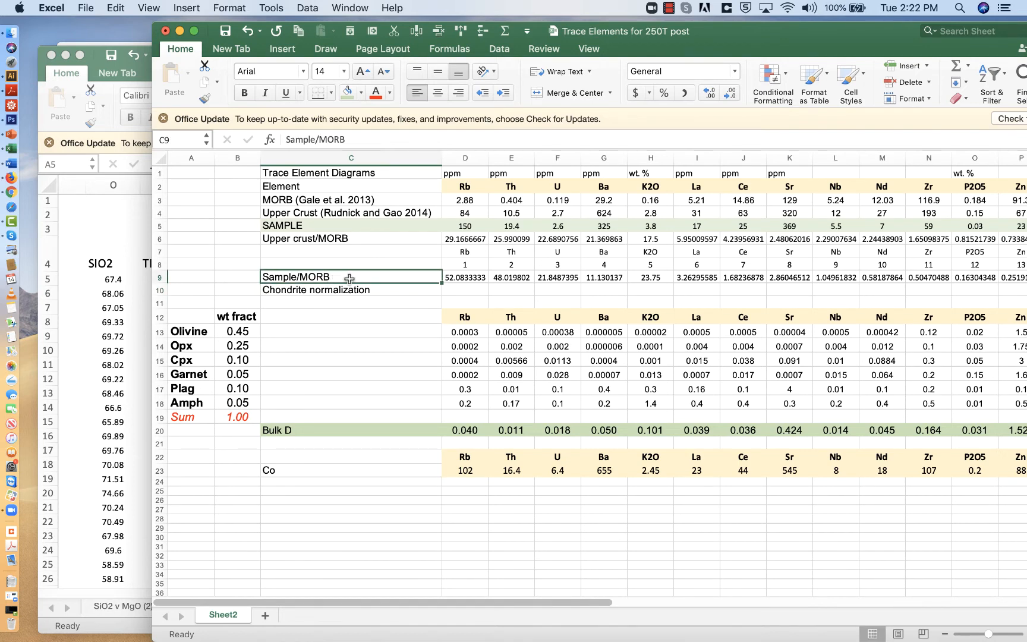
pyautogui.click(472, 227)
pyautogui.click(380, 221)
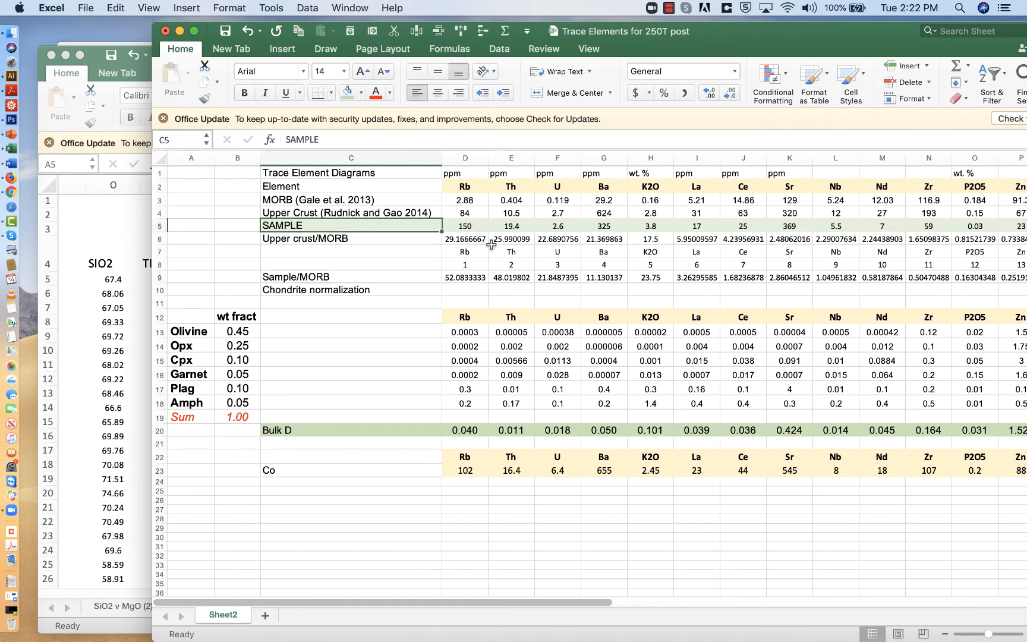
pyautogui.click(472, 227)
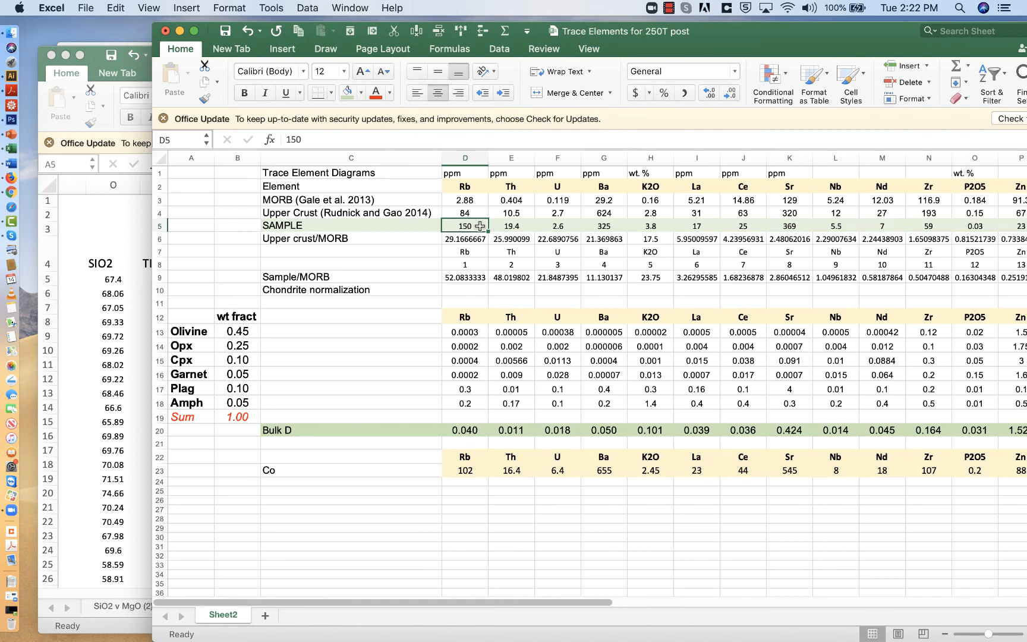
pyautogui.press('Right')
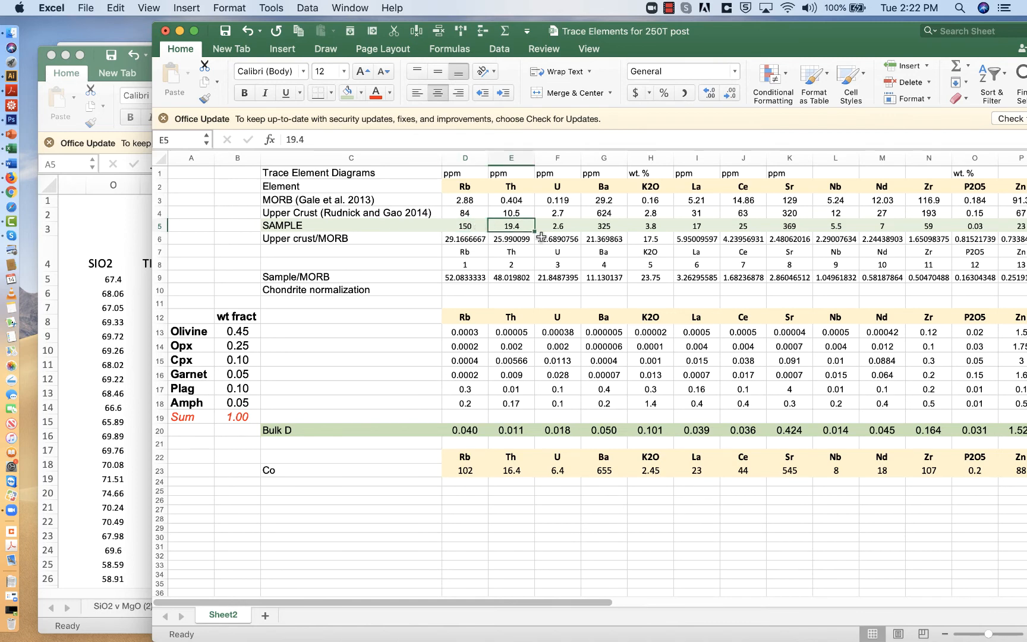
pyautogui.click(570, 226)
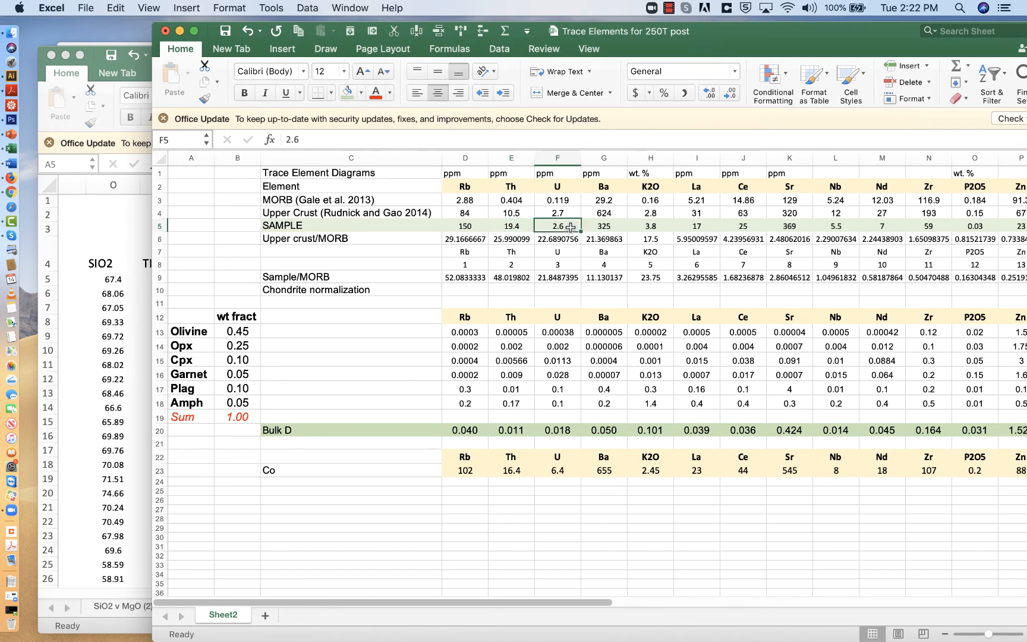
pyautogui.press('Right')
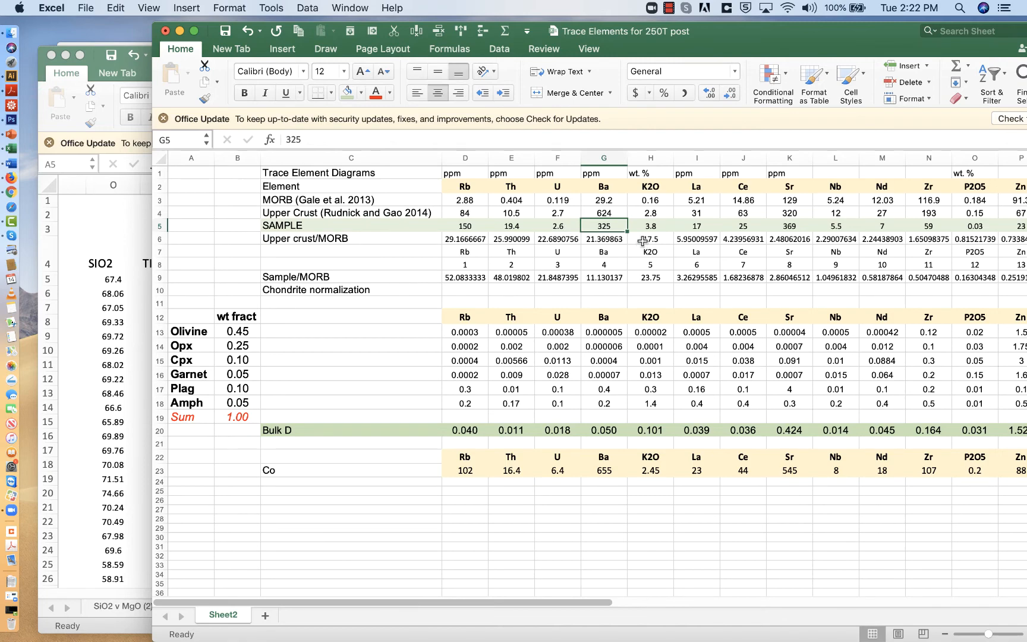
# Go through the K2O and La values in the SAMPLE row.
pyautogui.press('Right')
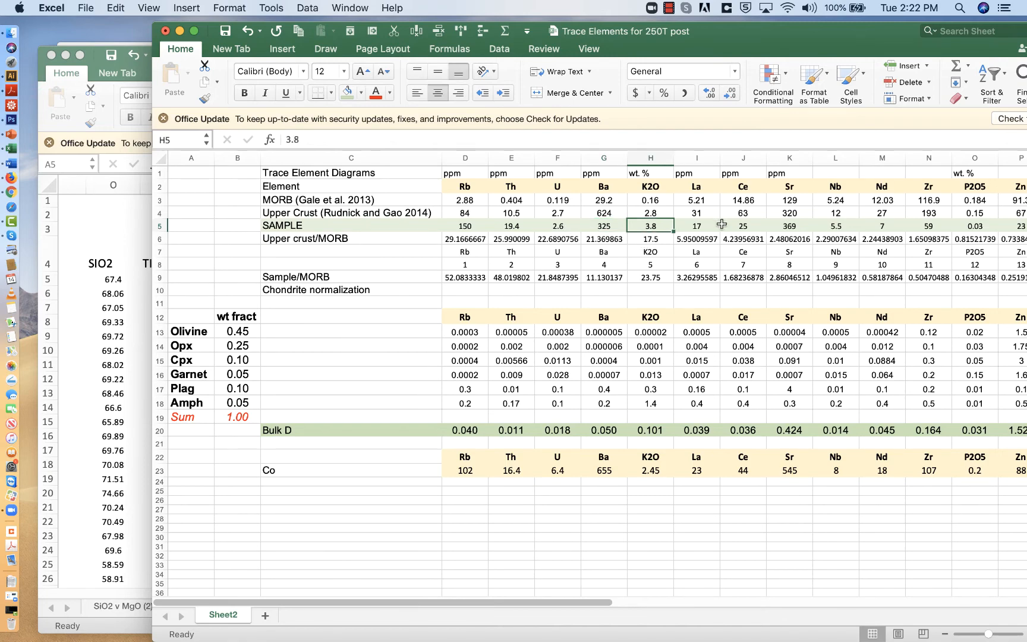
pyautogui.press('Right')
pyautogui.hscroll(2, 734, 236)
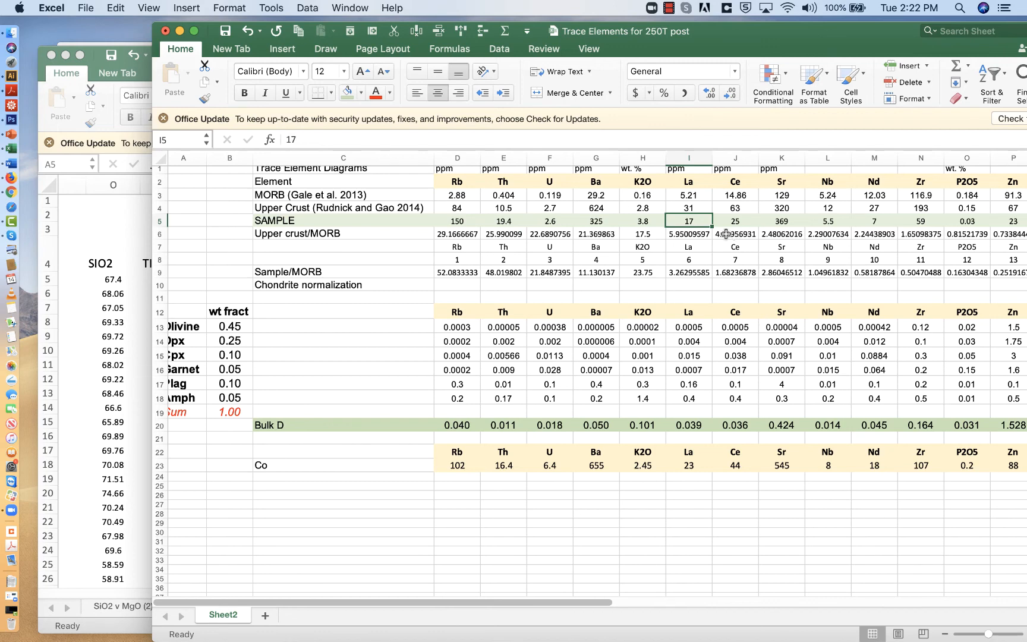
# Extend the SAMPLE row label in cell C5 to read "SAMPLE TIC".
pyautogui.doubleClick(307, 220)
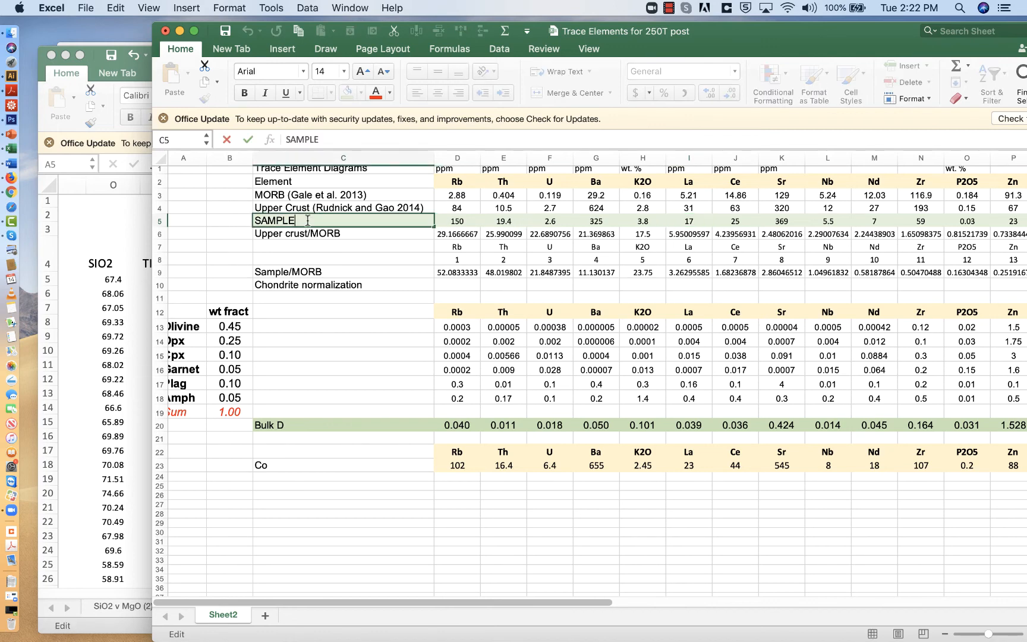
pyautogui.write('TIC')
pyautogui.press('Return')
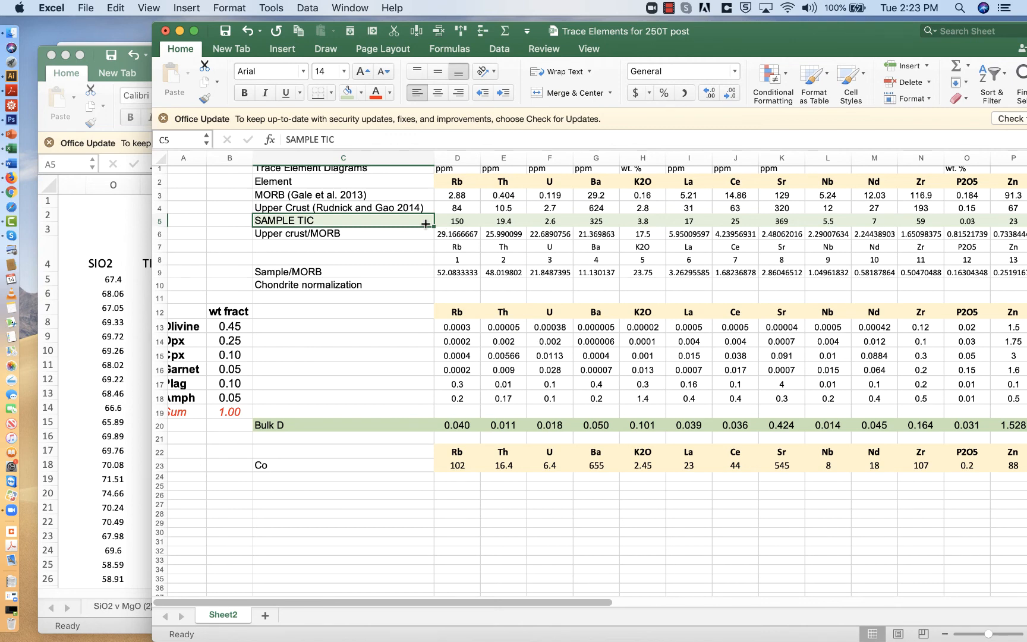
pyautogui.click(470, 224)
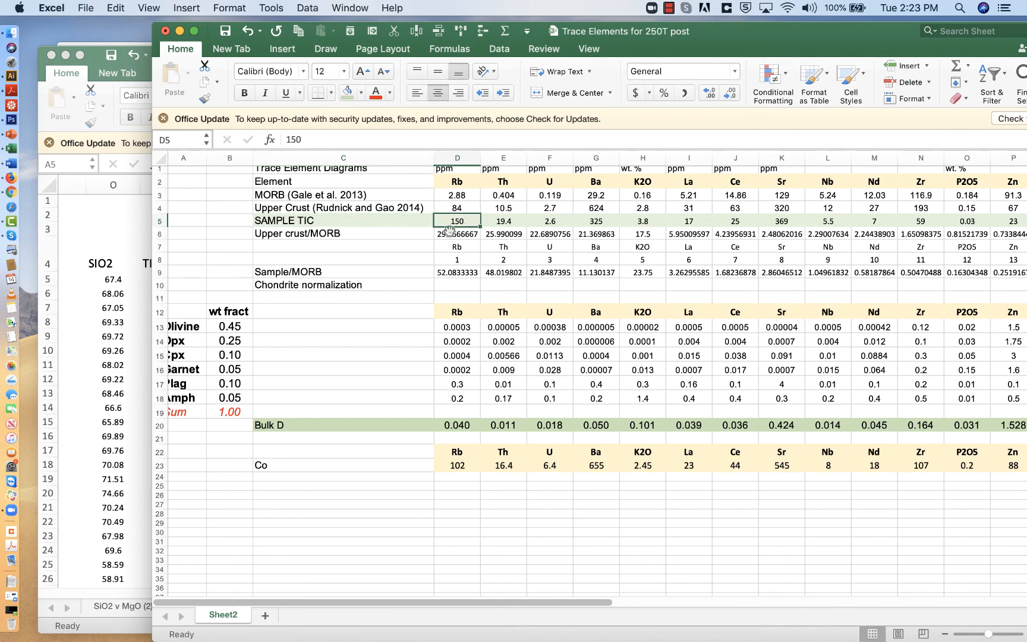
pyautogui.click(319, 221)
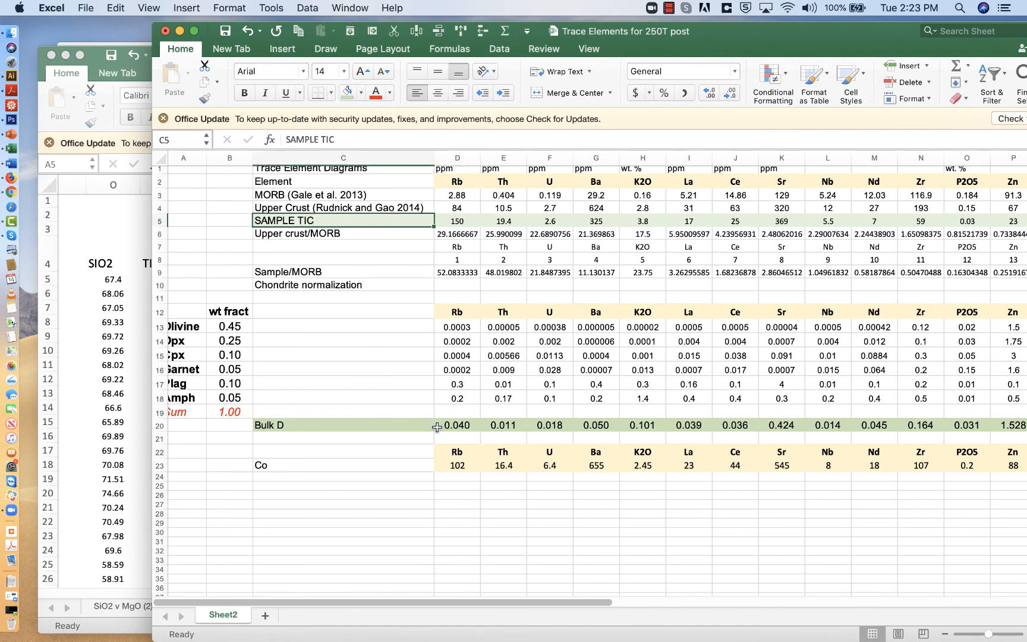
pyautogui.hscroll(5, 442, 427)
pyautogui.hscroll(-4, 442, 428)
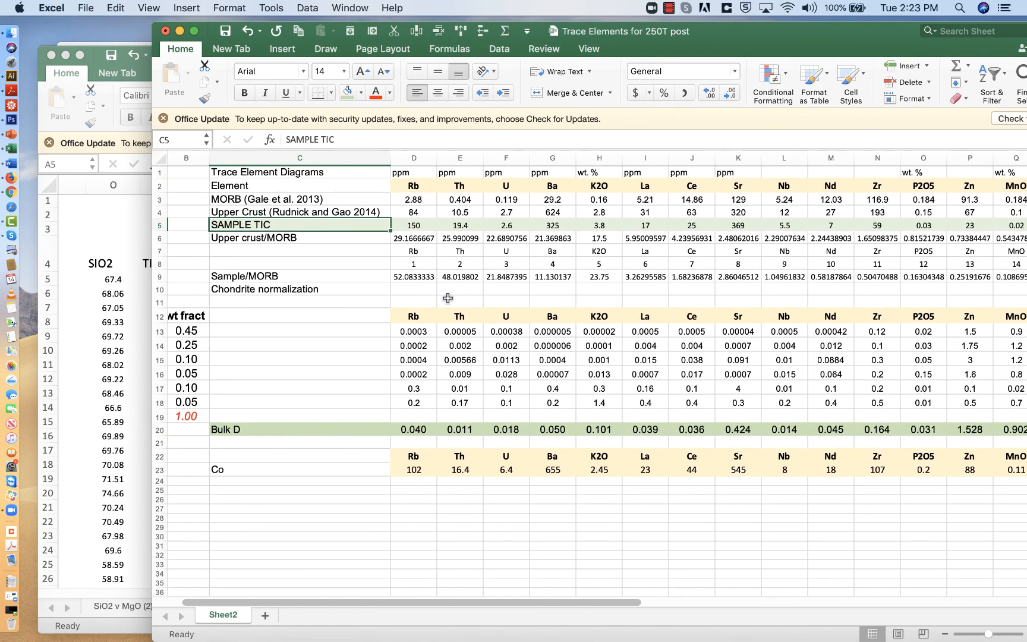
pyautogui.click(668, 7)
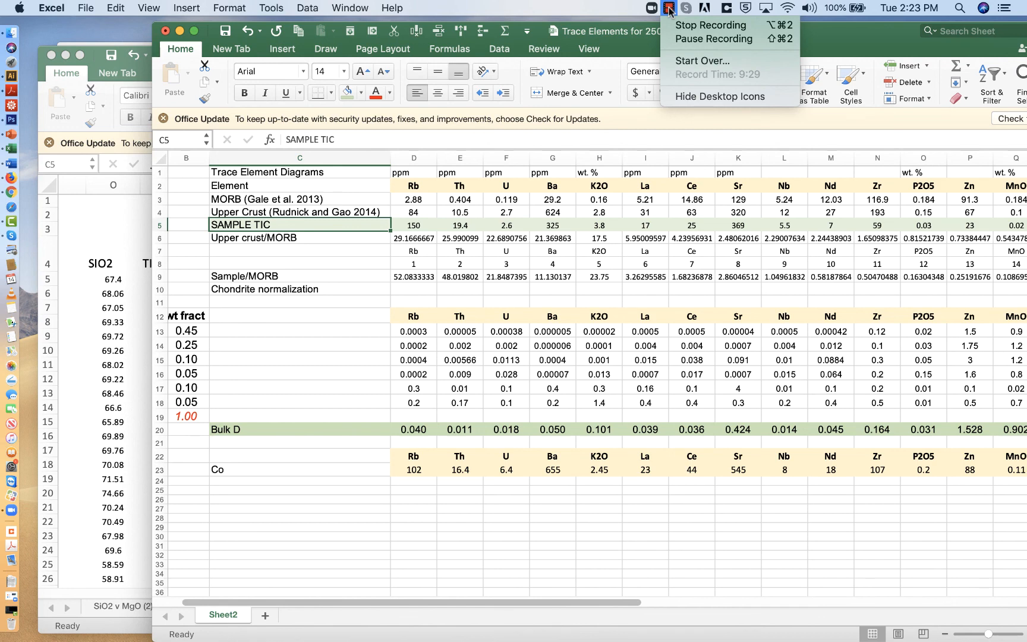